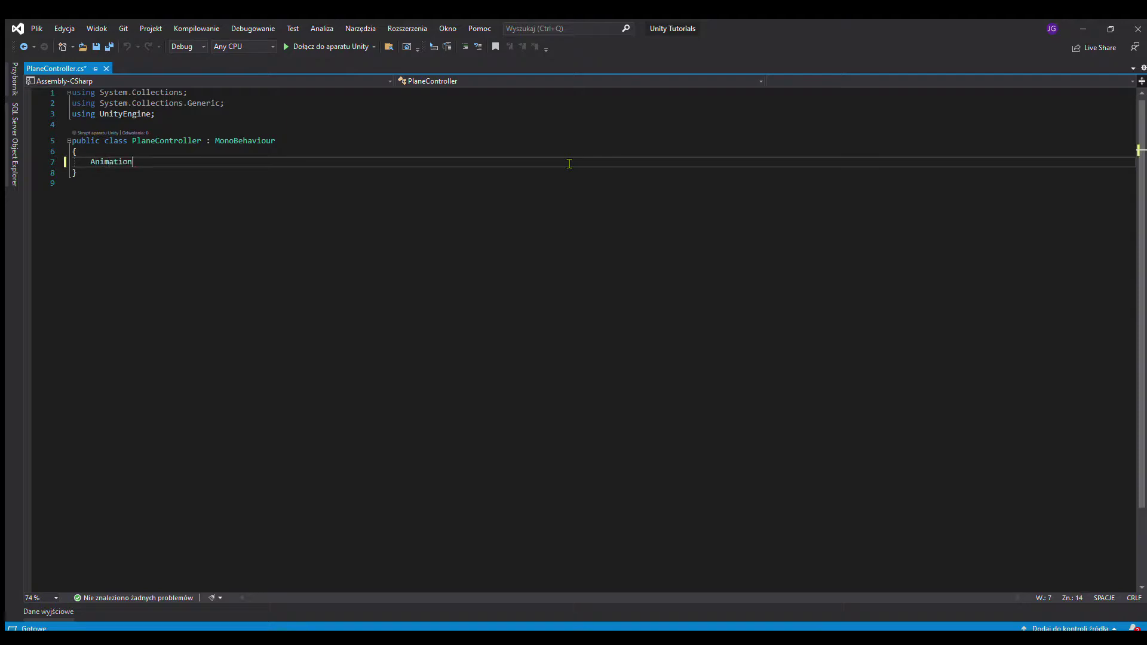
pyautogui.write('or animator;')
# Step: Add a Rigidbody field and RequireComponent attributes for Animator and Rigidbody
pyautogui.press('Return')
pyautogui.write('Rigidbody rigidbody;')
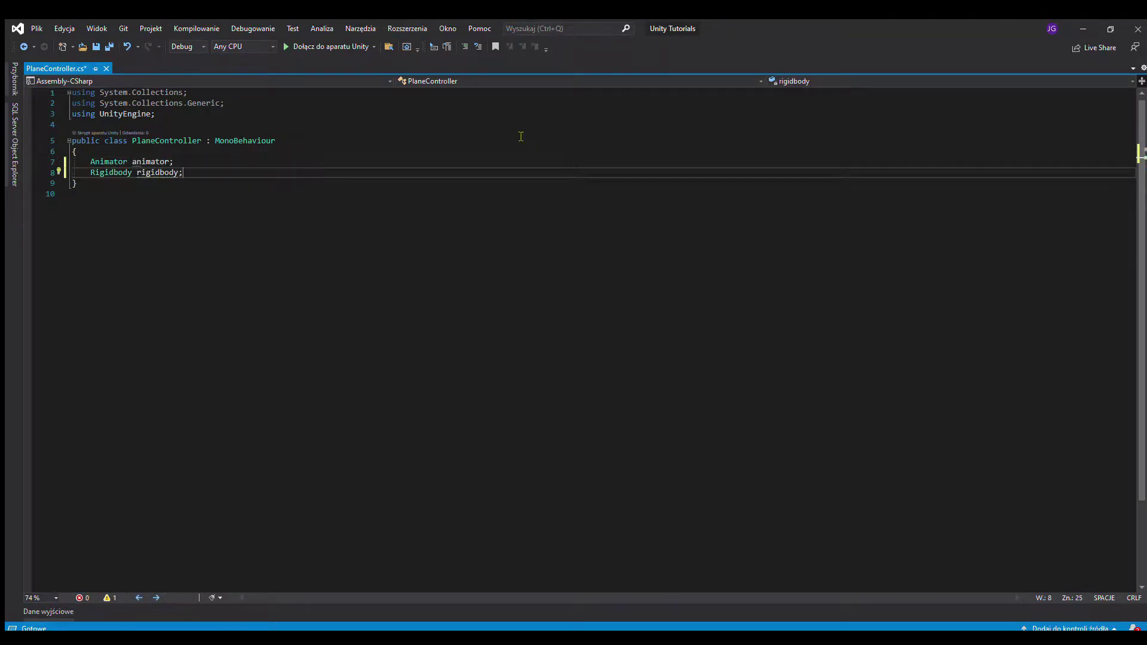
pyautogui.click(521, 128)
pyautogui.press('Return')
pyautogui.write('[RequireComponent(t')
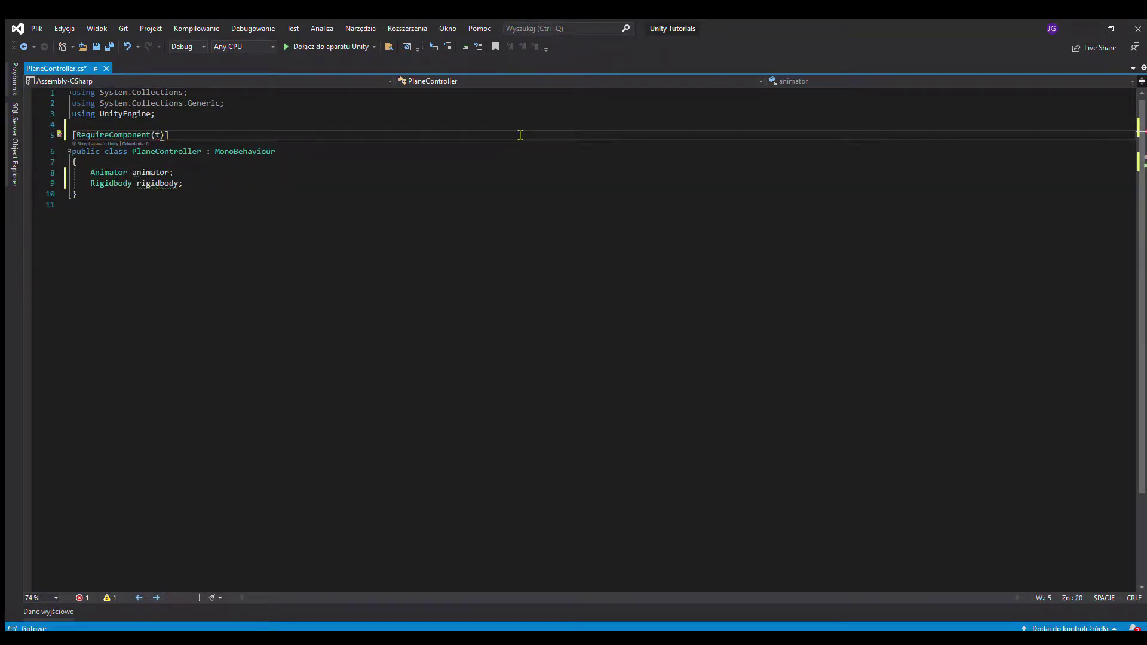
pyautogui.hotkey('ctrl', 'd')
pyautogui.hotkey('ctrl', 'BackSpace')
pyautogui.write('Rigidbody')
# Step: Write Start() fetching the Animator and Rigidbody with GetComponent
pyautogui.click(287, 197)
pyautogui.press('Return')
pyautogui.press('Return')
pyautogui.write('Start')
pyautogui.press('Return')
pyautogui.write('animator = GetComponent<Animator>();')
pyautogui.press('Return')
pyautogui.write('rigidbody = GetComponent<Rigidbody>();')
# Step: Lock and hide the cursor with CursorLockMode.Locked and Cursor.visible = false
pyautogui.press('Return')
pyautogui.press('Return')
pyautogui.write('CursorLockMode.Locked;')
pyautogui.press('Return')
pyautogui.write('c')
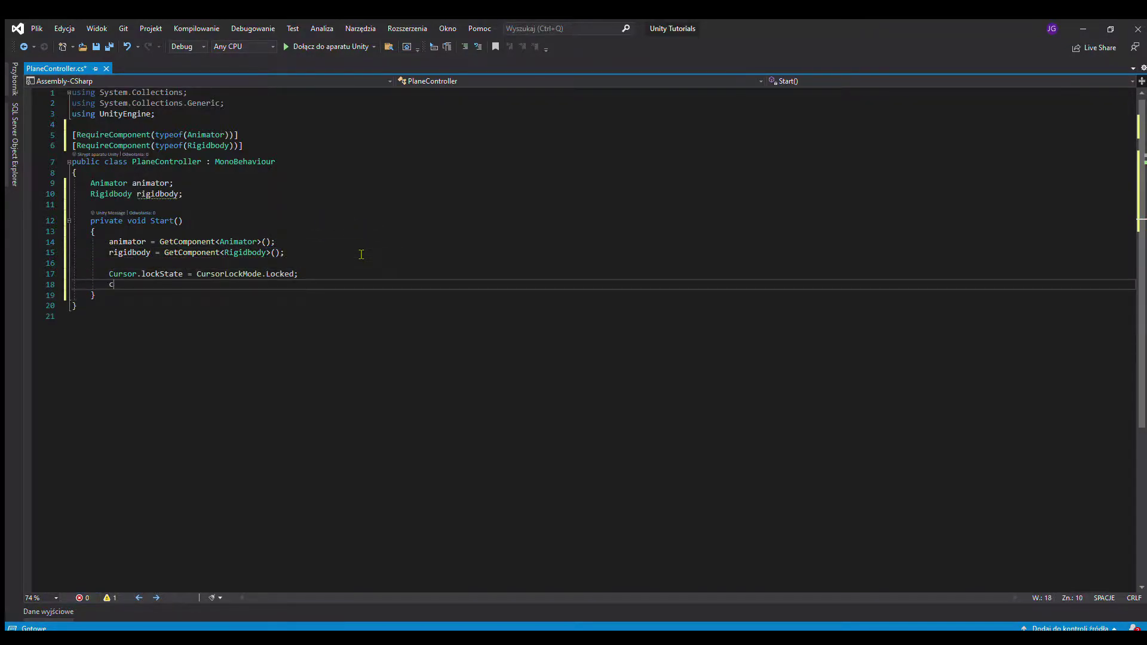
pyautogui.press('BackSpace')
pyautogui.press('BackSpace')
pyautogui.write('Curo')
pyautogui.click(495, 196)
pyautogui.click(518, 285)
pyautogui.click(349, 192)
pyautogui.press('Return')
pyautogui.press('Return')
# Step: Declare a serialized speed field, a current_rotation Vector3 and rotX, rotY floats
pyautogui.write('[SerializeField')
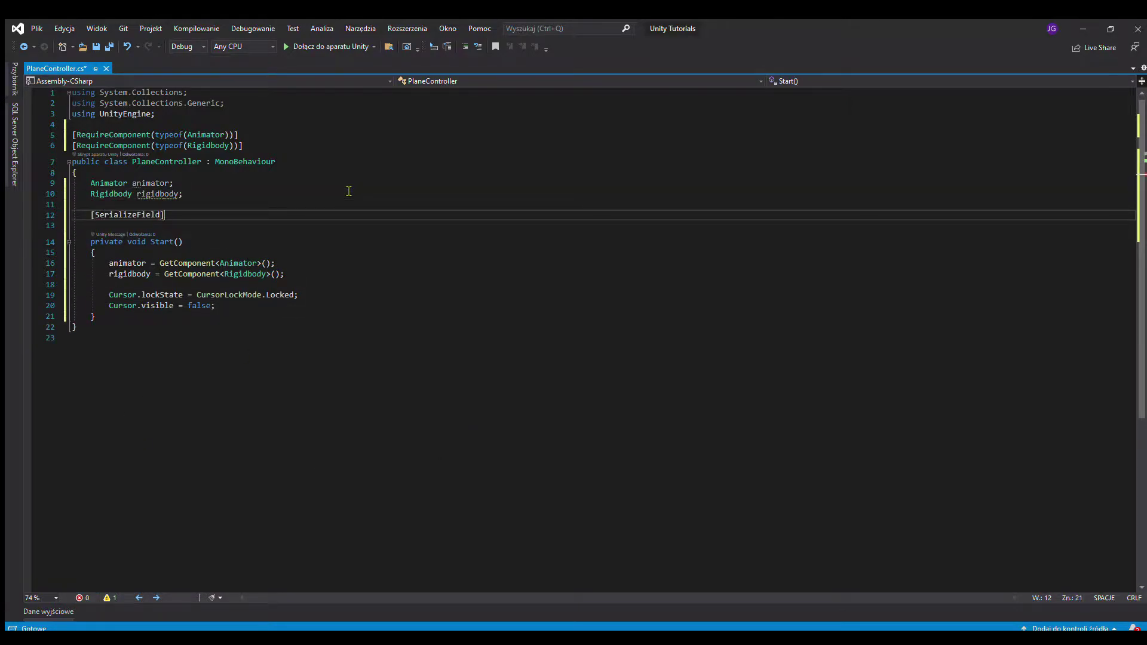
pyautogui.press('Return')
pyautogui.write('float speed = 1.3f;')
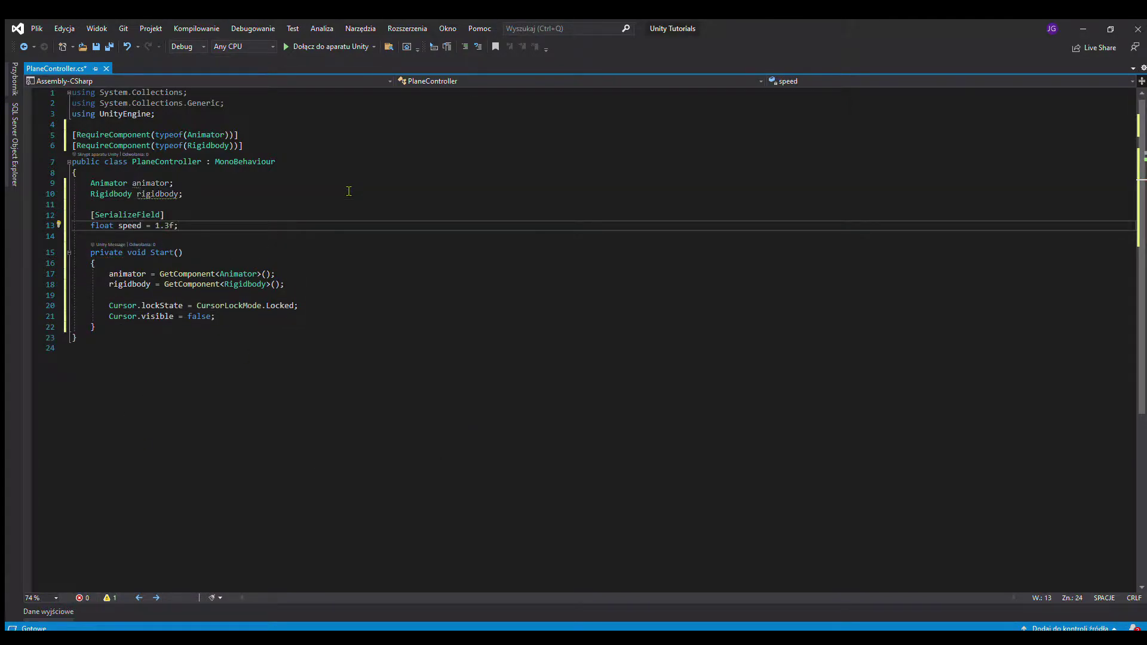
pyautogui.press('Return')
pyautogui.write('Vector3 forward_backward_a')
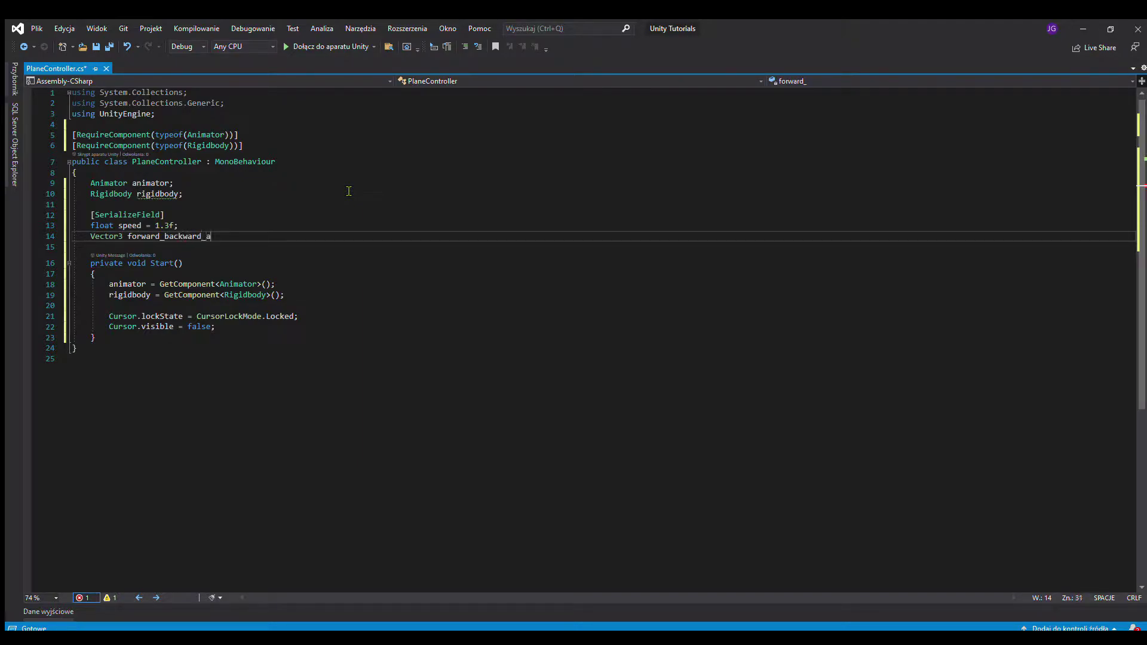
pyautogui.press('Return')
pyautogui.press('Return')
pyautogui.write('Vector3 currentR')
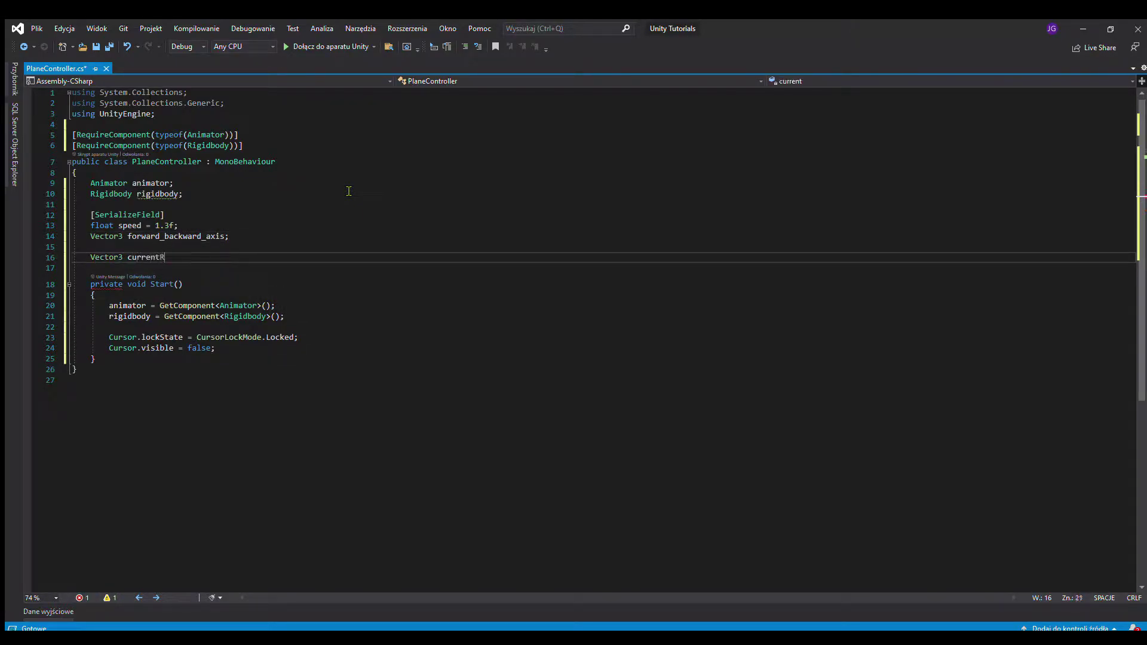
pyautogui.write(';')
pyautogui.press('Return')
pyautogui.write('oat rotX, rotY;')
pyautogui.press('Return')
# Step: Add rotation_smooth_time_velocity, serialized rotation_smooth_time 0.08f and serialized mouse_sensitivity = 3
pyautogui.write('Ve')
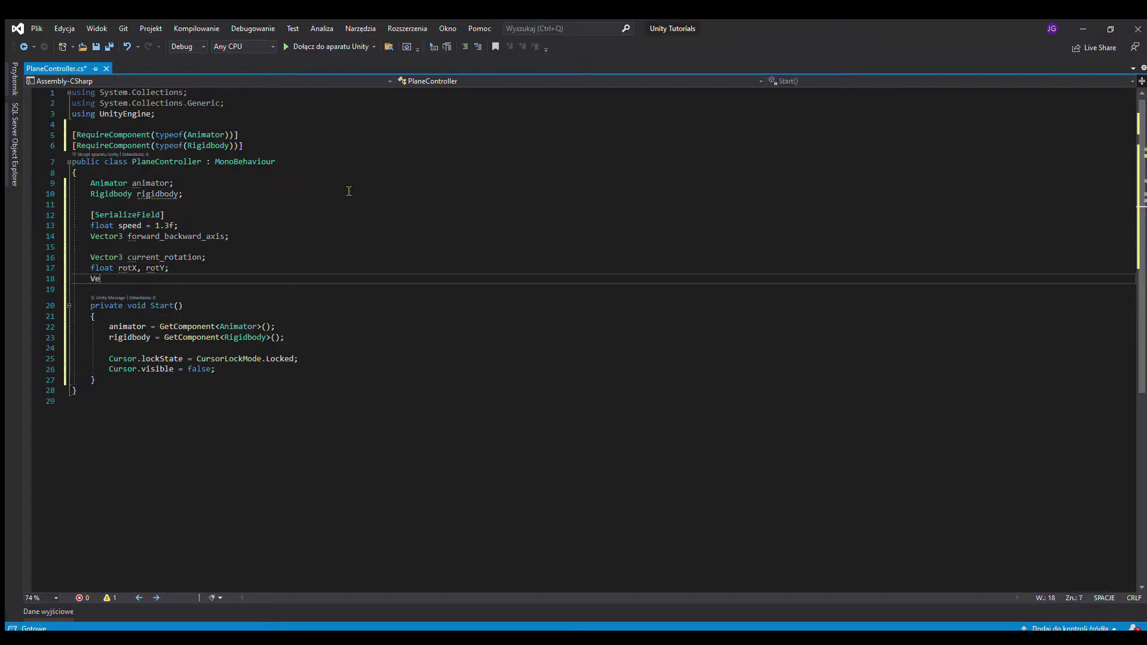
pyautogui.write('ctor3 rotation_smooth')
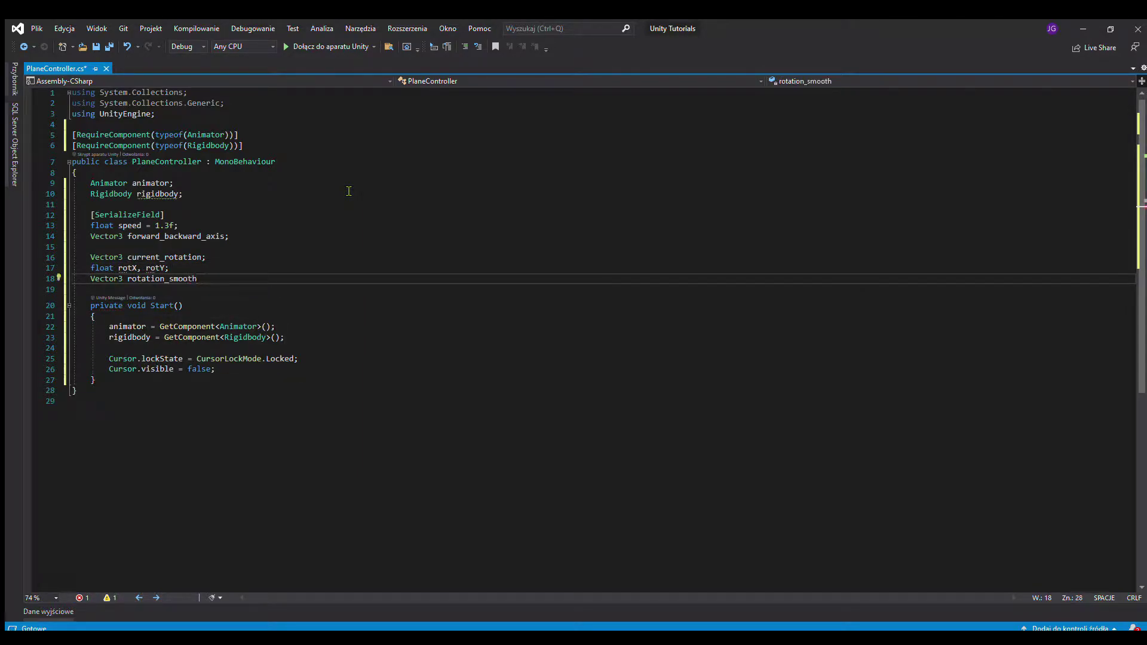
pyautogui.write('_time;')
pyautogui.press('Return')
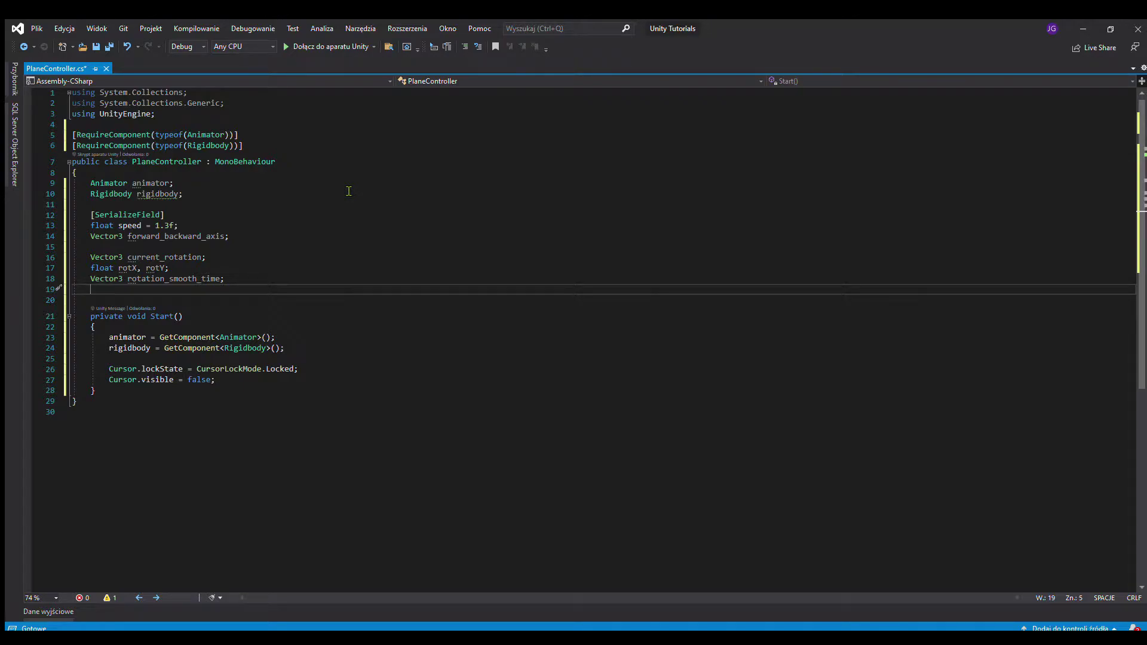
pyautogui.click(254, 279)
pyautogui.write('ty;')
pyautogui.press('Return')
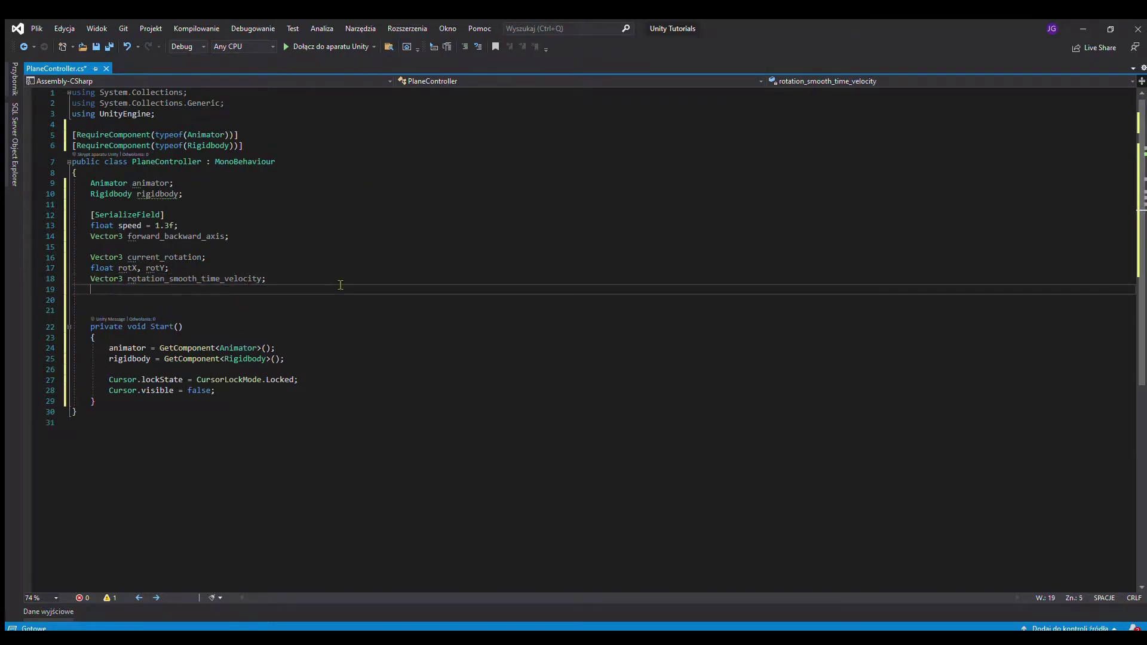
pyautogui.write('[SerializeField]')
pyautogui.press('Return')
pyautogui.write('float rotation_smooth_time = 0.08f;')
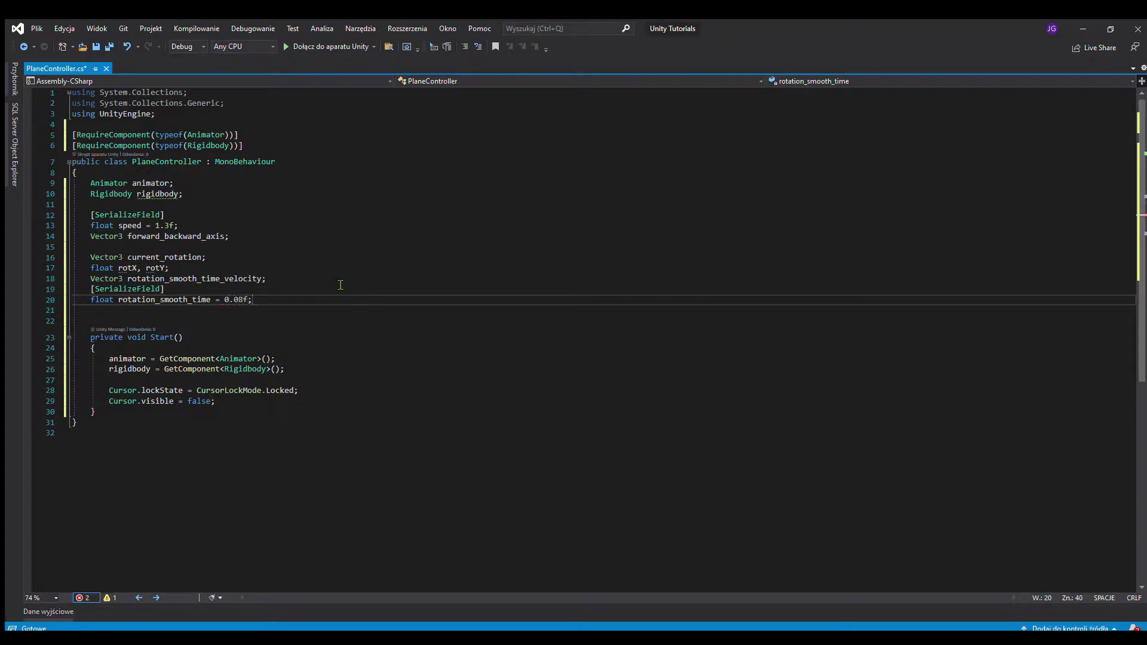
pyautogui.press('Return')
pyautogui.write('erializeField]')
pyautogui.press('Return')
pyautogui.write('float mous')
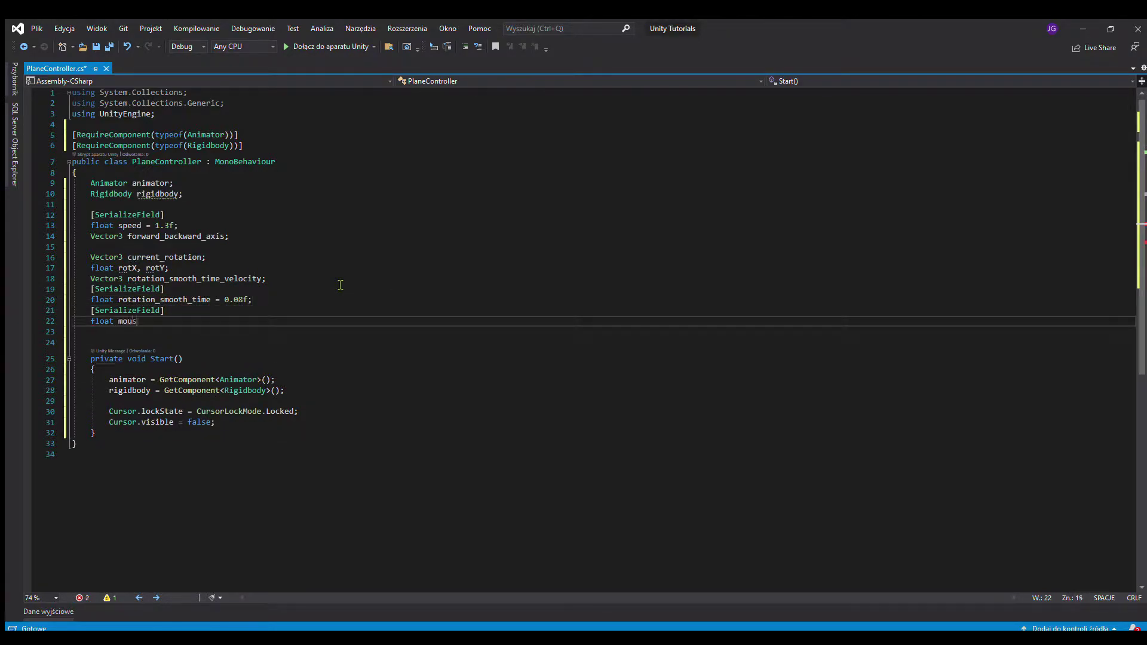
pyautogui.write('e_sensitivity = 3;')
# Step: Add LateUpdate updating rotX and rotY from mouse movement while the left button is held
pyautogui.scroll(-5, 341, 281)
pyautogui.click(379, 273)
pyautogui.press('Return')
pyautogui.press('Return')
pyautogui.write('void La')
pyautogui.press('Tab')
pyautogui.write('if(Input.')
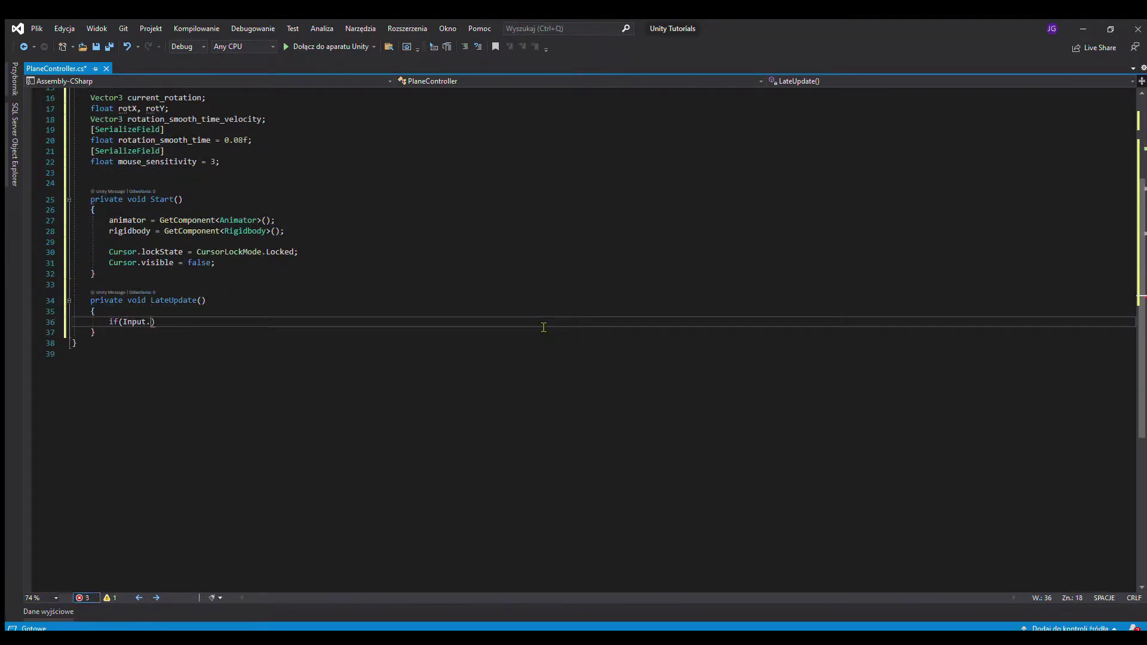
pyautogui.press('Return')
pyautogui.write('{')
pyautogui.press('Return')
pyautogui.write('rotX -= Input.GetAxis("Mouse Y')
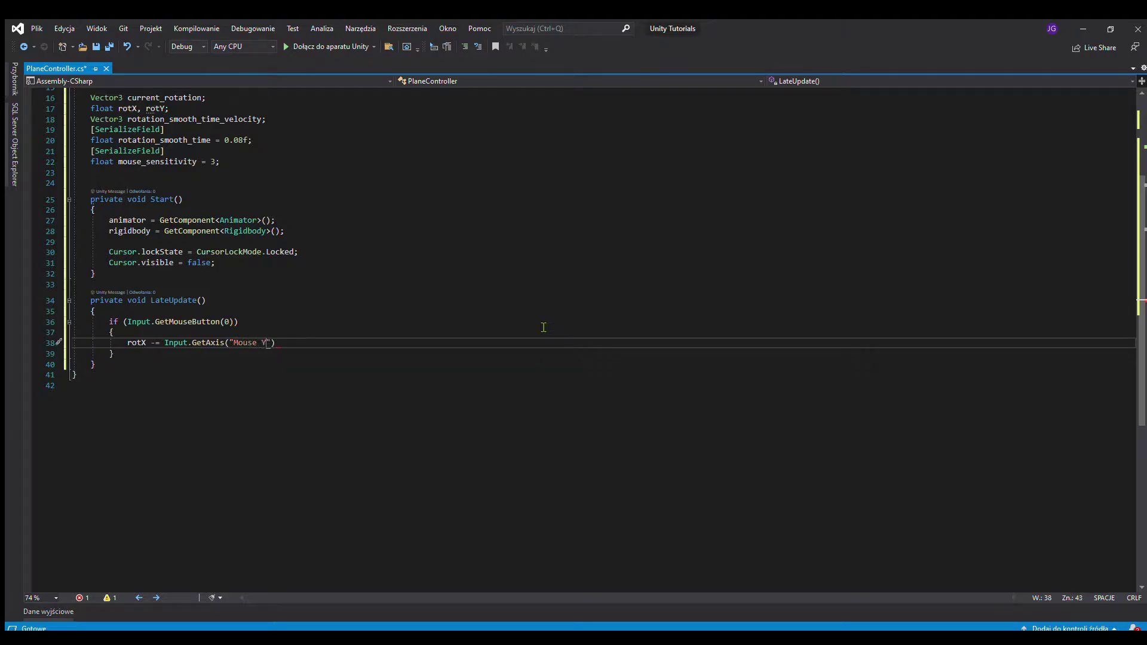
pyautogui.press('Tab')
pyautogui.write(';')
pyautogui.hotkey('ctrl', 'd')
pyautogui.write('X')
pyautogui.press('Delete')
pyautogui.write('+')
# Step: Smooth current_rotation with Vector3.SmoothDamp and add an empty FixedUpdate method
pyautogui.click(513, 366)
pyautogui.press('Return')
pyautogui.press('Return')
pyautogui.write('current_rotation = V')
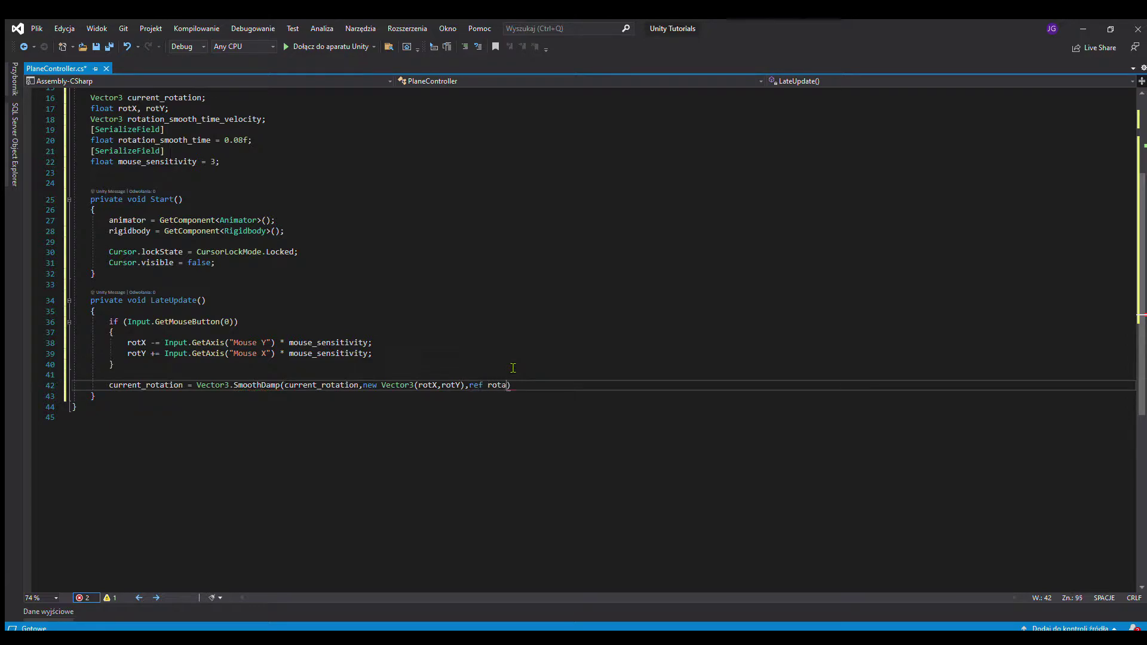
pyautogui.press('Tab')
pyautogui.write(';')
pyautogui.press('Down')
pyautogui.press('End')
pyautogui.press('Return')
pyautogui.press('Return')
pyautogui.write('fix')
pyautogui.press('Tab')
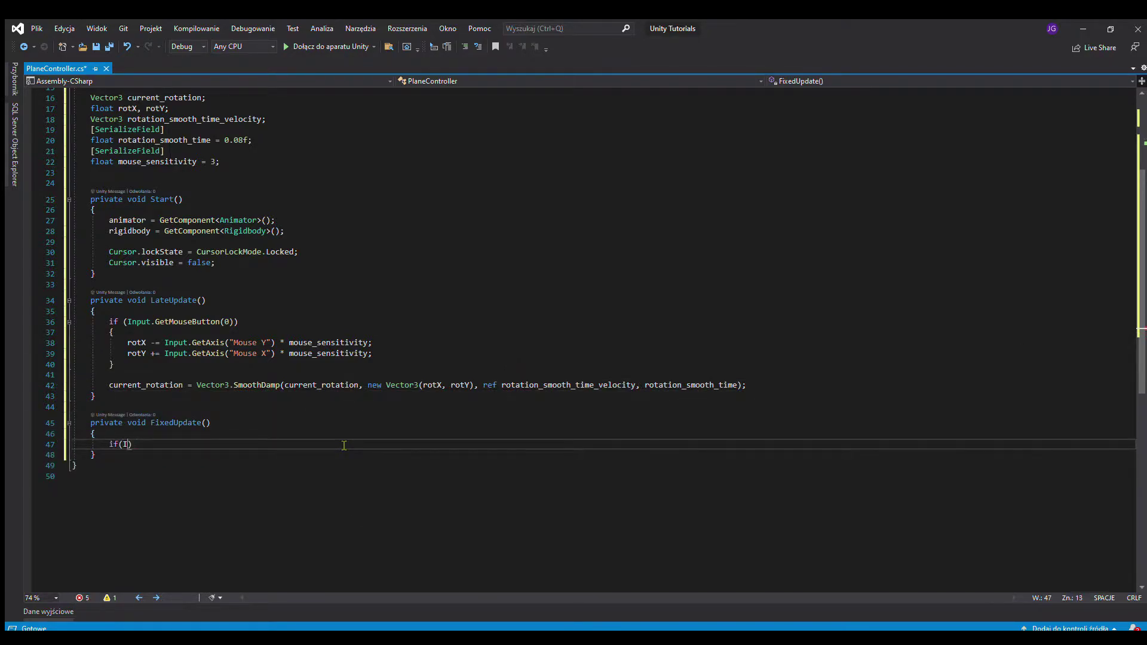
# Step: In FixedUpdate, drive the forward axis and Rigidbody velocity from Vertical input, with an else branch
pyautogui.write('("Vertical')
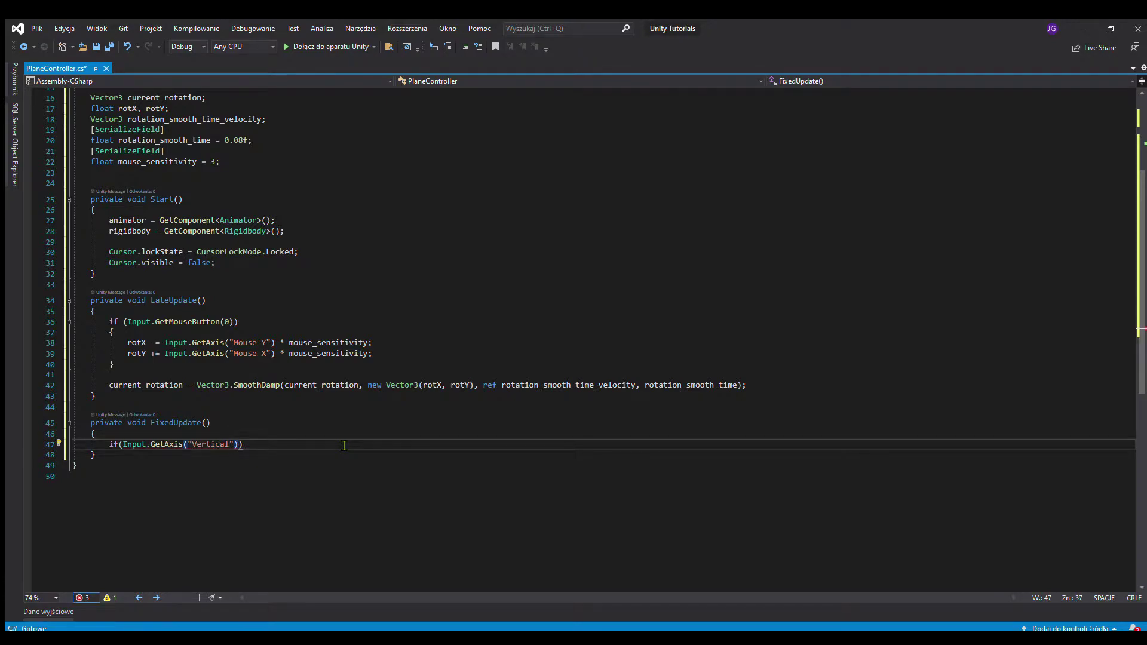
pyautogui.write('{')
pyautogui.press('Return')
pyautogui.write('f')
pyautogui.press('Tab')
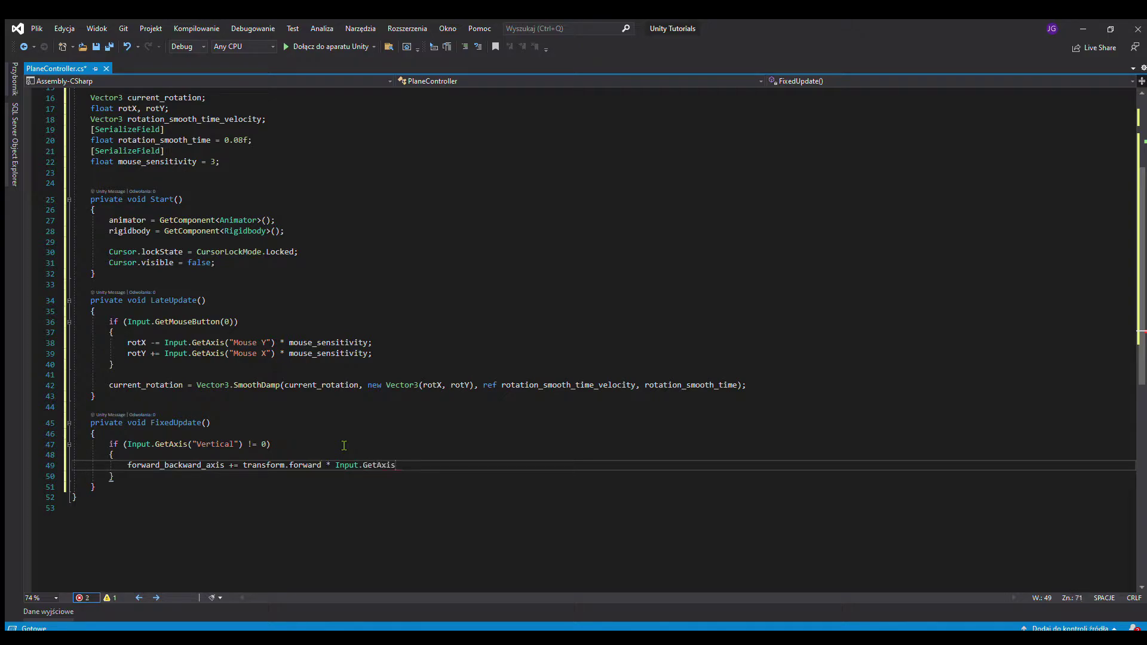
pyautogui.write('ed;')
pyautogui.press('Return')
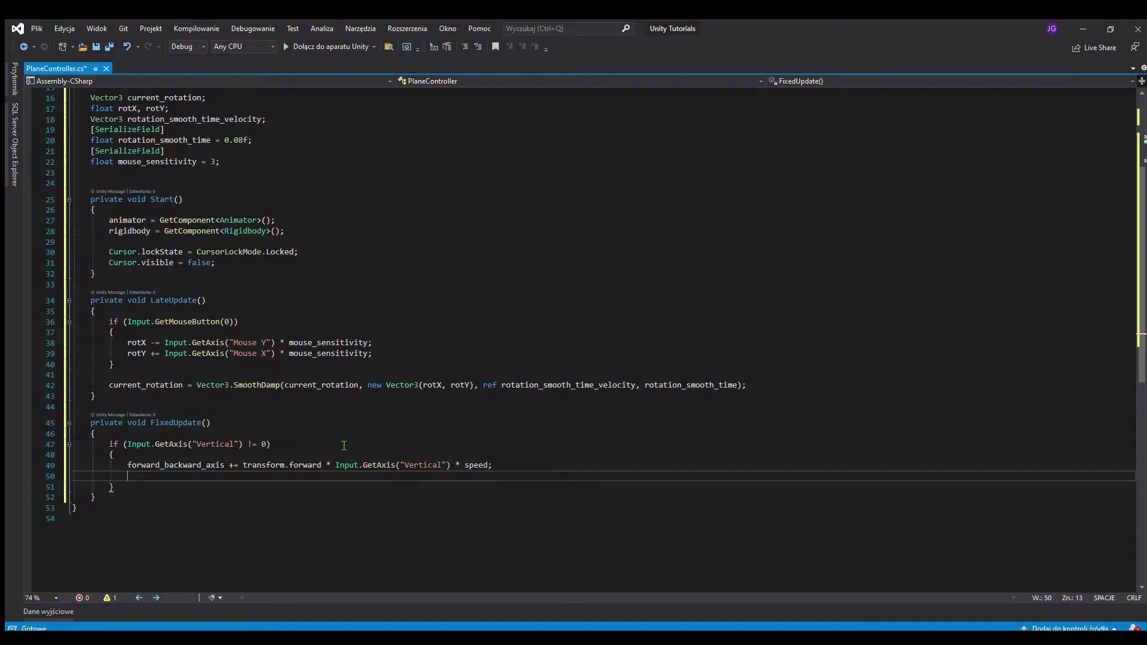
pyautogui.write('rigidbody.velocity = forward_backward_axis;')
pyautogui.press('Down')
pyautogui.press('Return')
pyautogui.write('else')
pyautogui.press('Return')
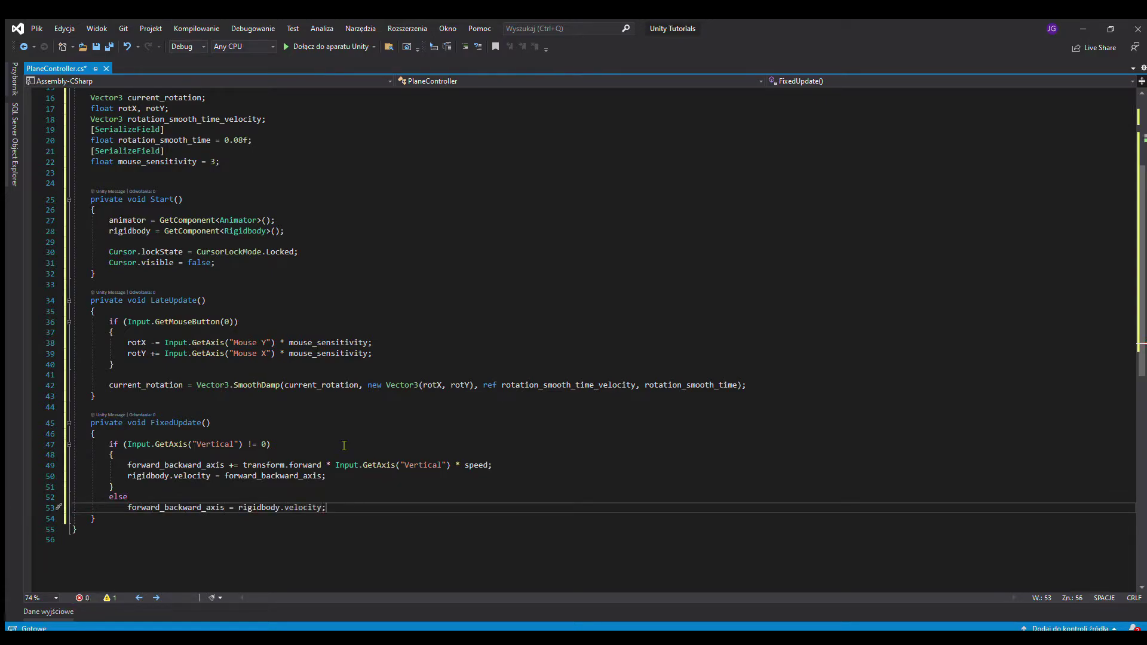
pyautogui.press('Down')
pyautogui.press('Return')
pyautogui.press('Return')
# Step: Add Update setting the animator's Fly bool true on vertical input, false otherwise
pyautogui.write('private void Update()')
pyautogui.press('Return')
pyautogui.write('{')
pyautogui.press('Return')
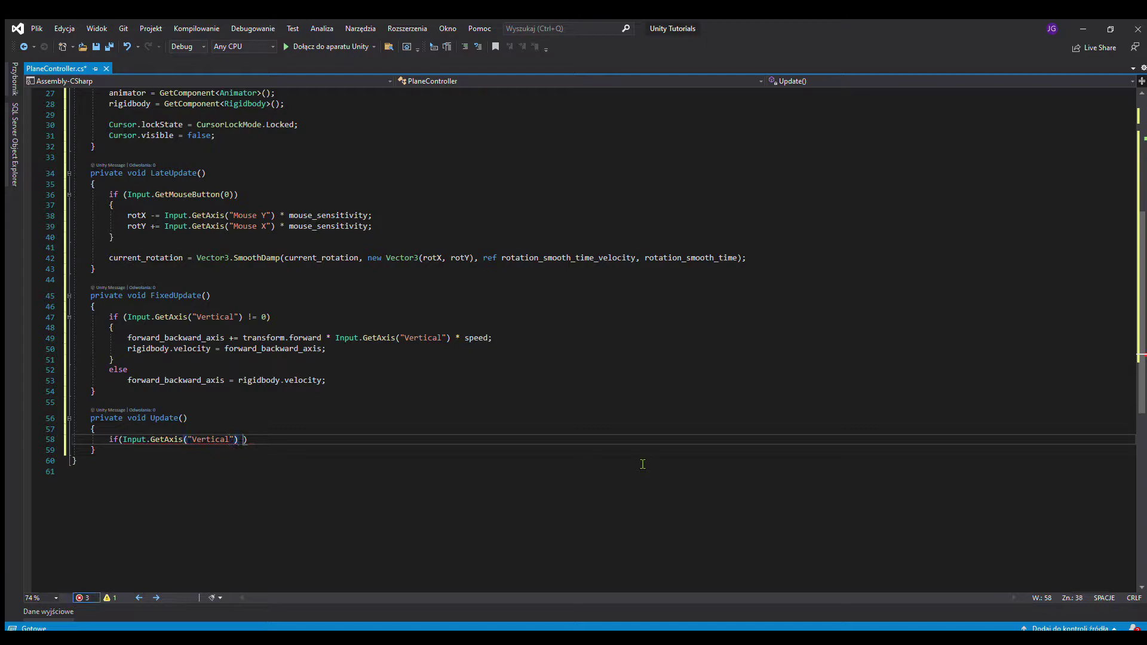
pyautogui.press('End')
pyautogui.press('Return')
pyautogui.write('n')
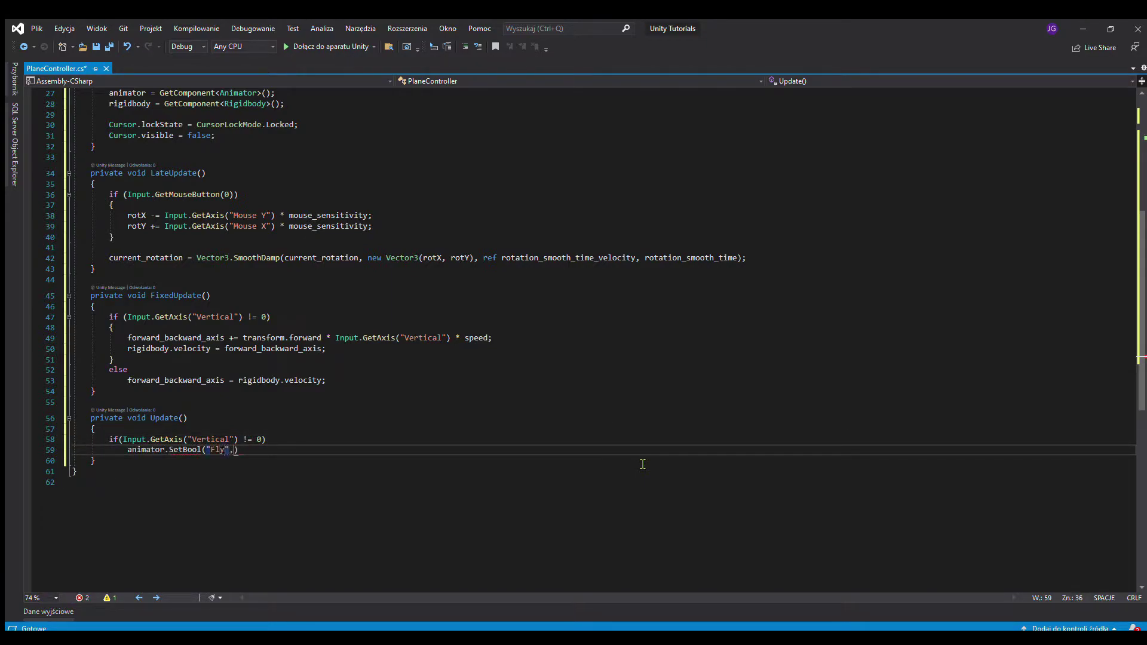
pyautogui.write(';')
pyautogui.press('Return')
pyautogui.write('else')
pyautogui.press('Return')
pyautogui.write('animator.setb')
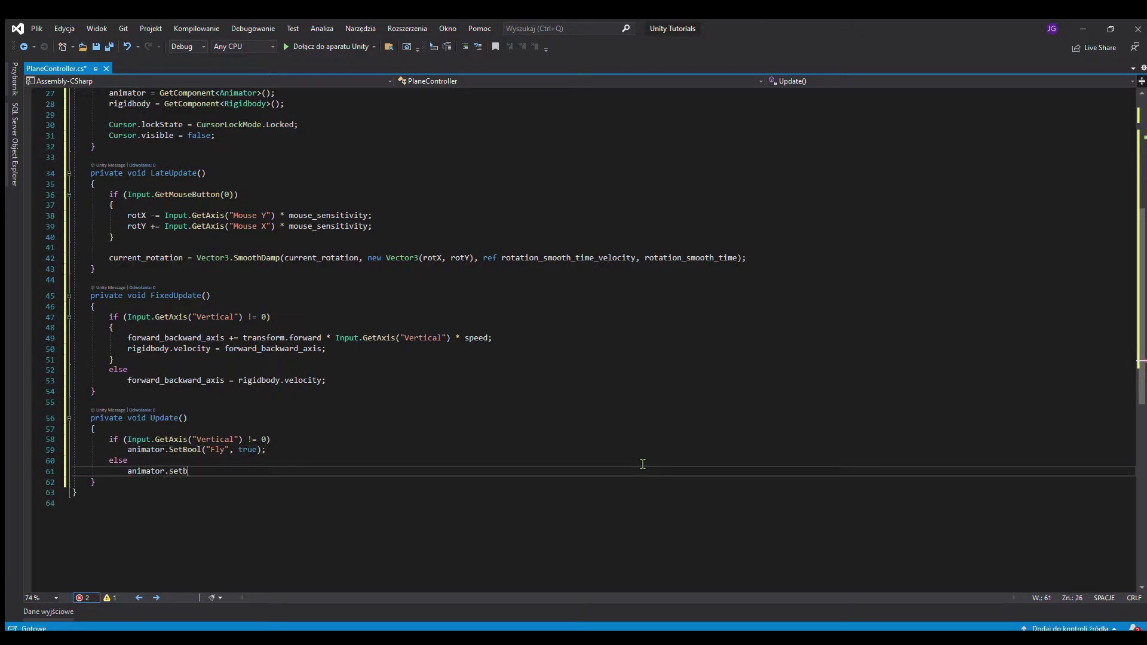
# Step: Add the transform rotation line below the SmoothDamp line in LateUpdate
pyautogui.scroll(5, 774, 428)
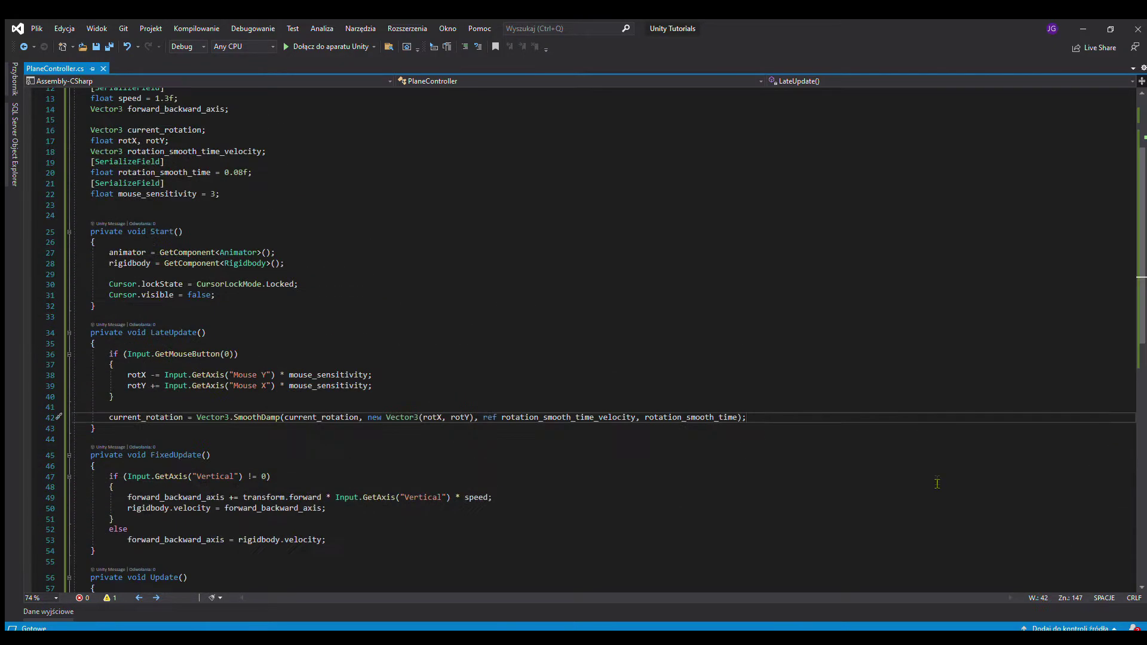
pyautogui.click(823, 417)
pyautogui.press('Return')
pyautogui.write('tr')
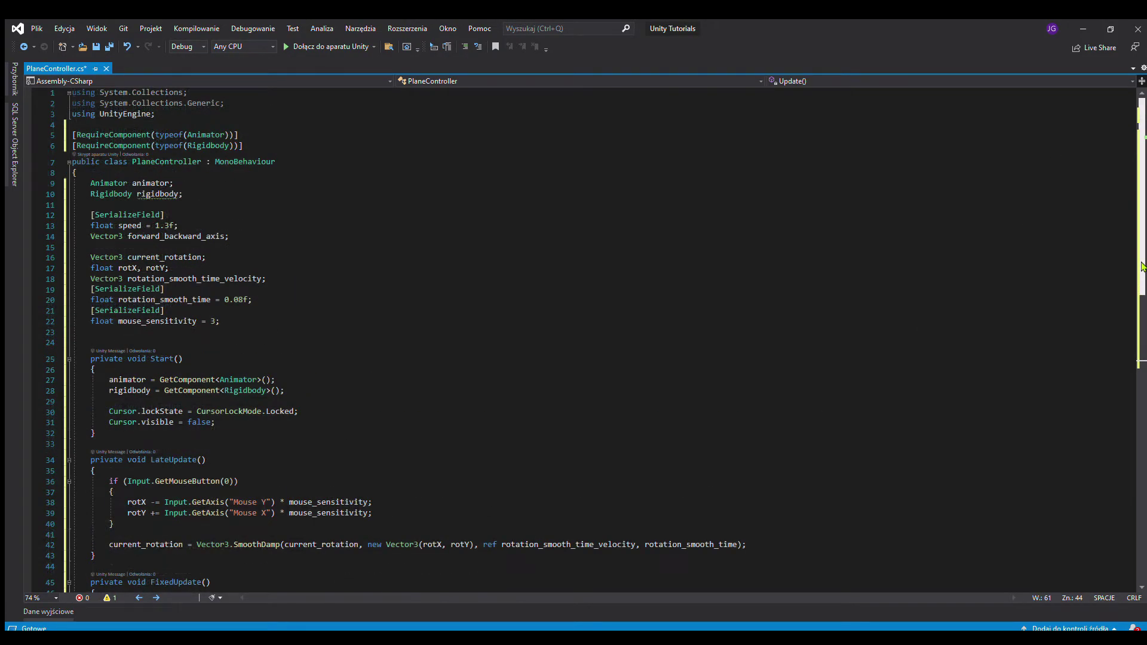
pyautogui.moveTo(1142, 270); pyautogui.dragTo(1139, 363)
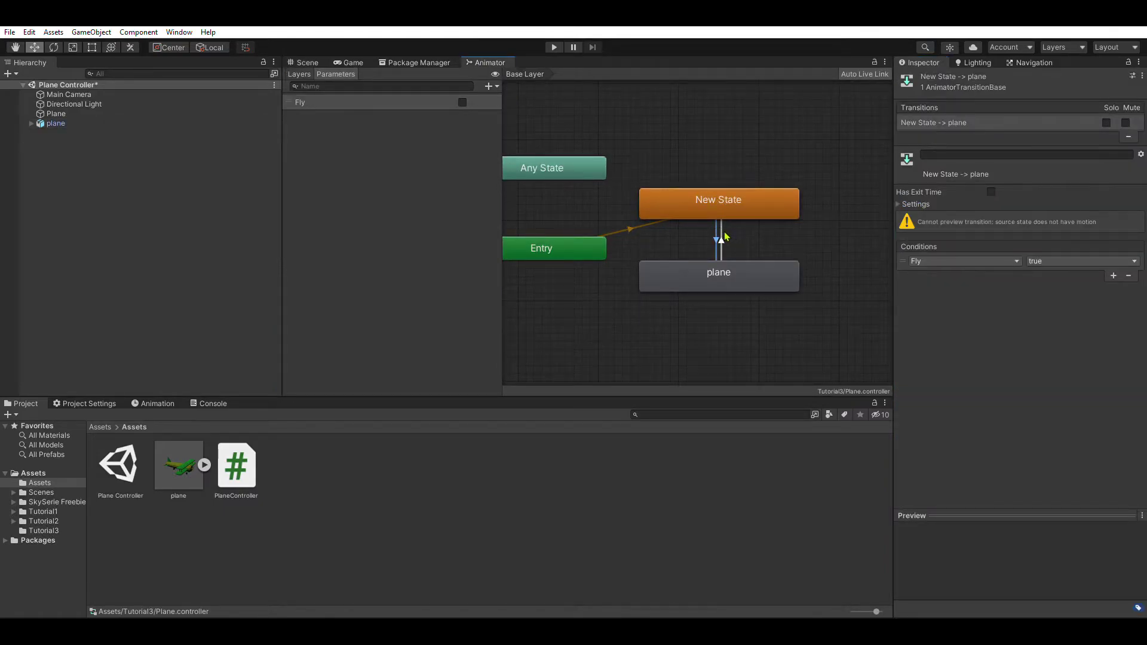
# Step: Inspect the New State ↔ plane Fly transitions and the plane state in the Animator
pyautogui.click(720, 238)
pyautogui.click(705, 275)
pyautogui.click(673, 194)
pyautogui.click(688, 275)
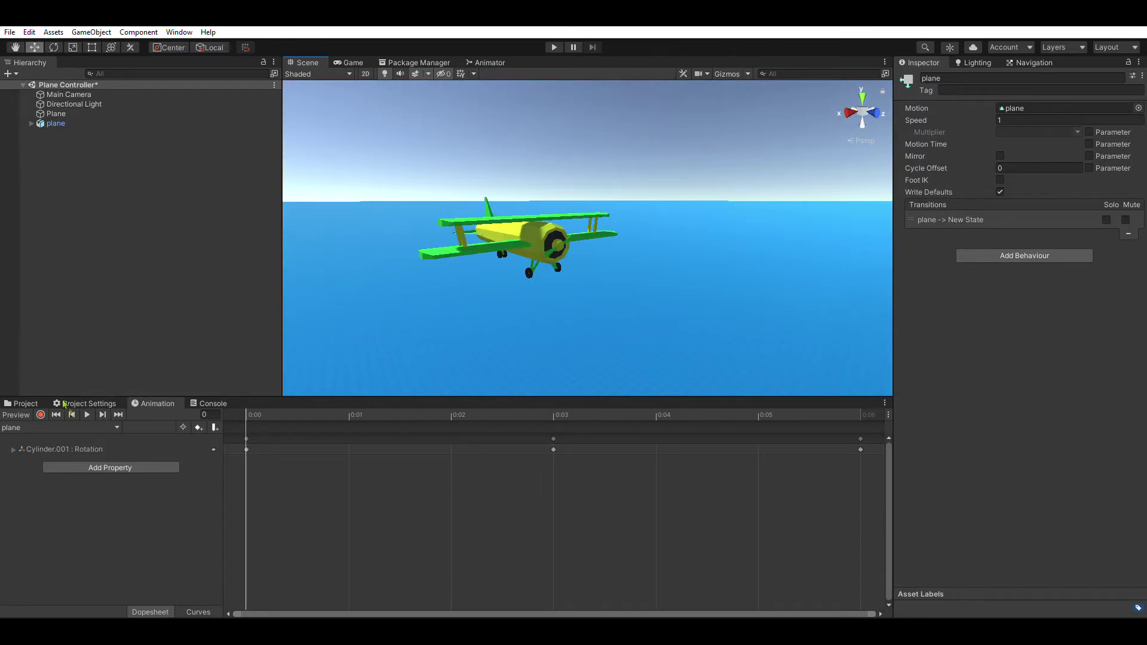
# Step: Preview the Cylinder.001 rotation animation, stop it, and return to the project panel
pyautogui.click(87, 415)
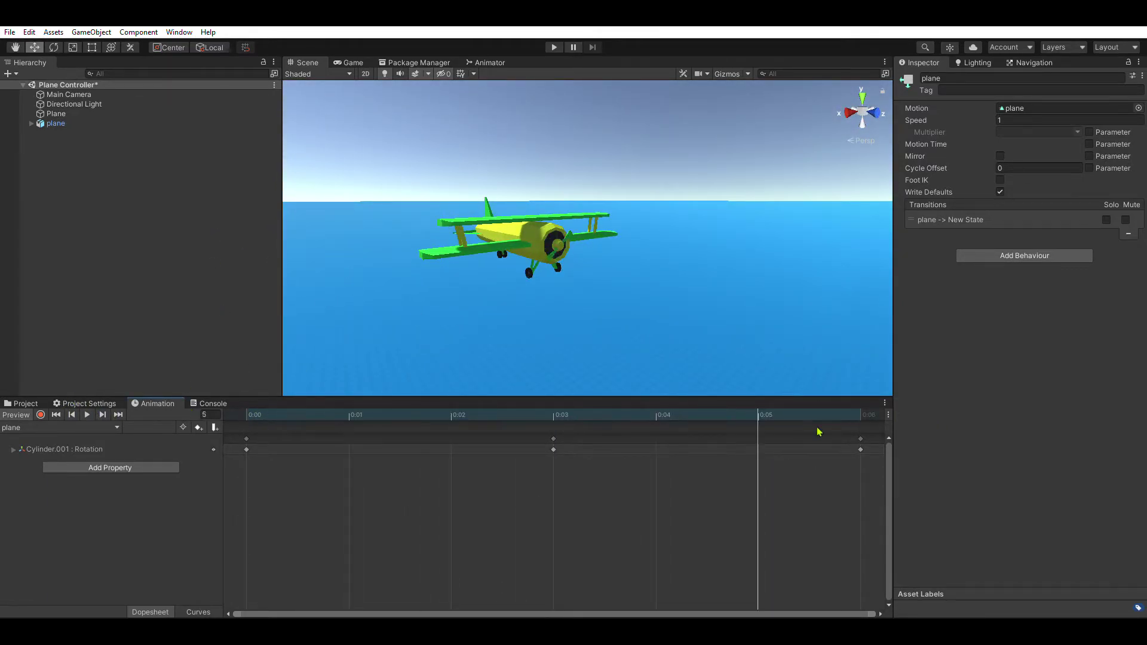
pyautogui.click(90, 282)
pyautogui.click(22, 403)
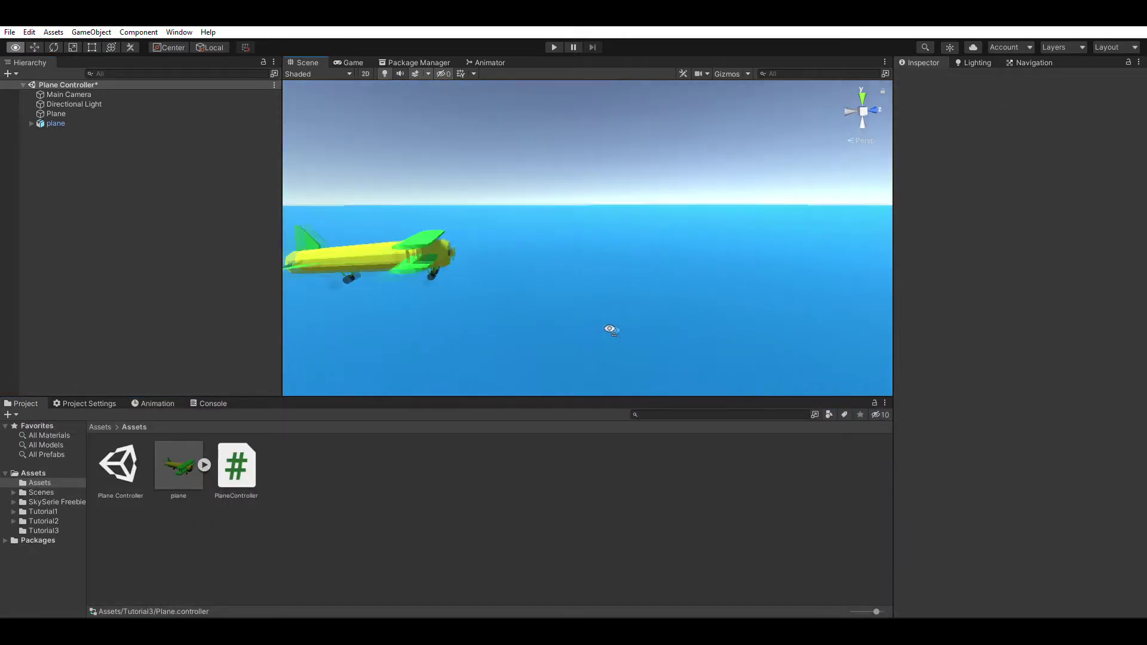
# Step: Select the plane and change its Plane Controller Speed from 1.3 to 0.8
pyautogui.click(384, 248)
pyautogui.press('f')
pyautogui.click(1039, 441)
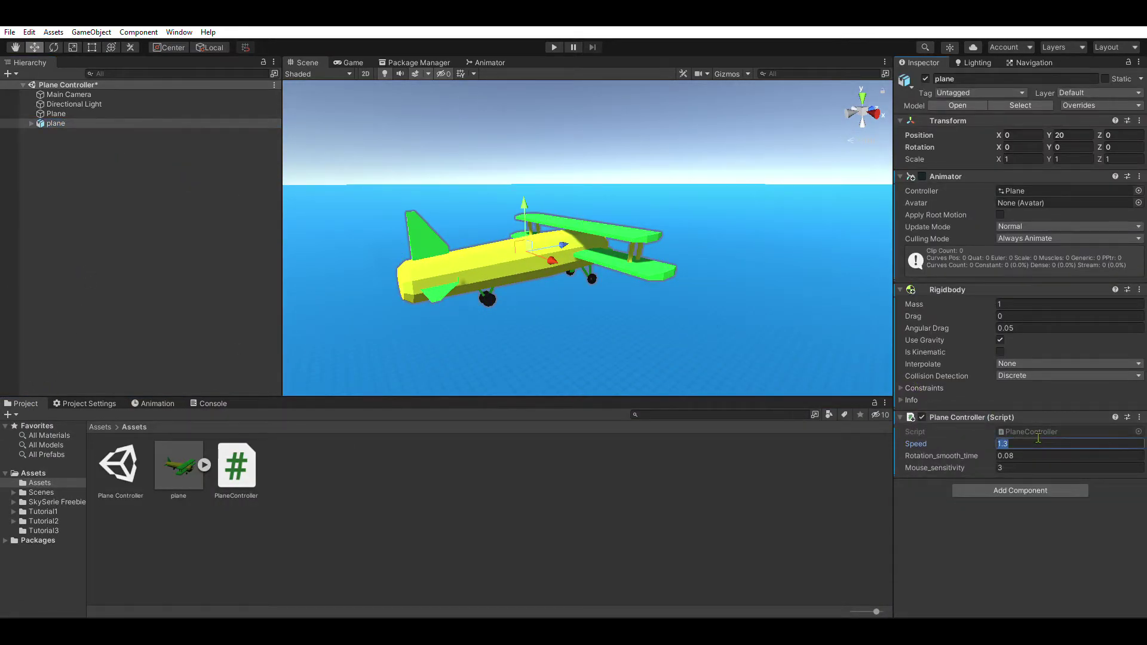
pyautogui.write('0.8')
pyautogui.click(31, 123)
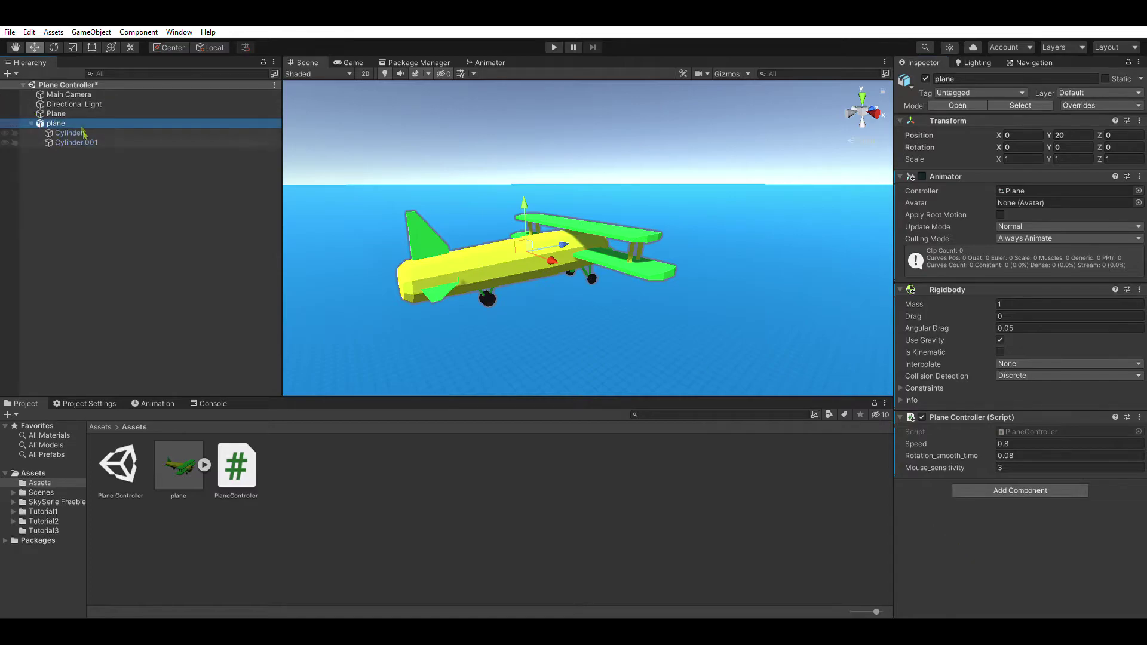
pyautogui.click(69, 132)
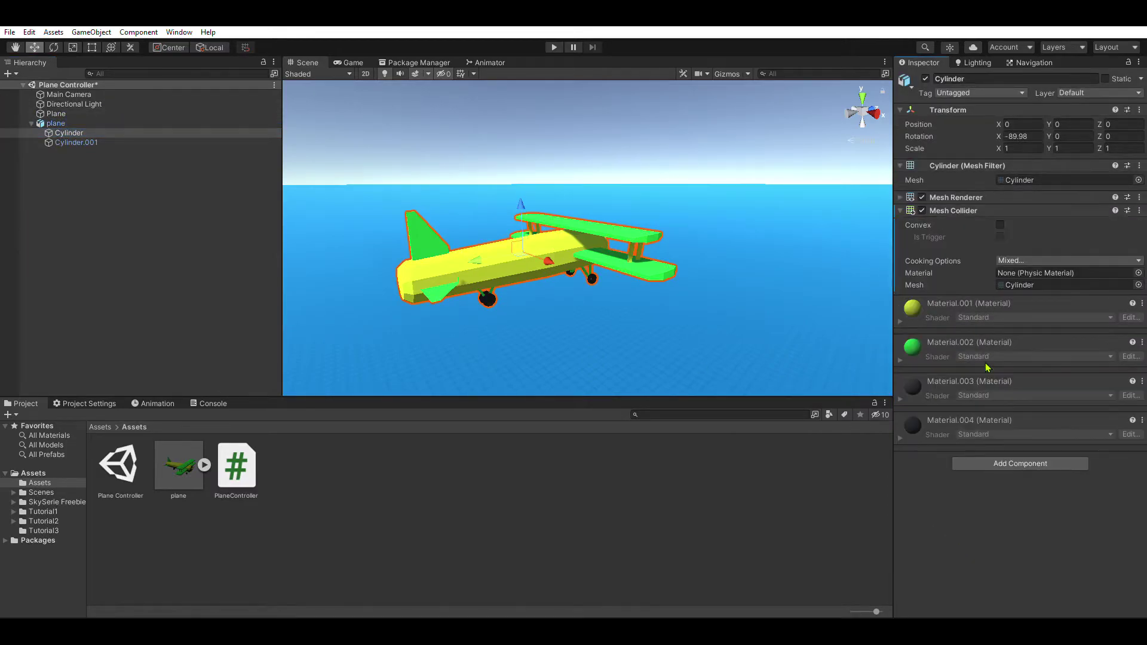
pyautogui.click(48, 122)
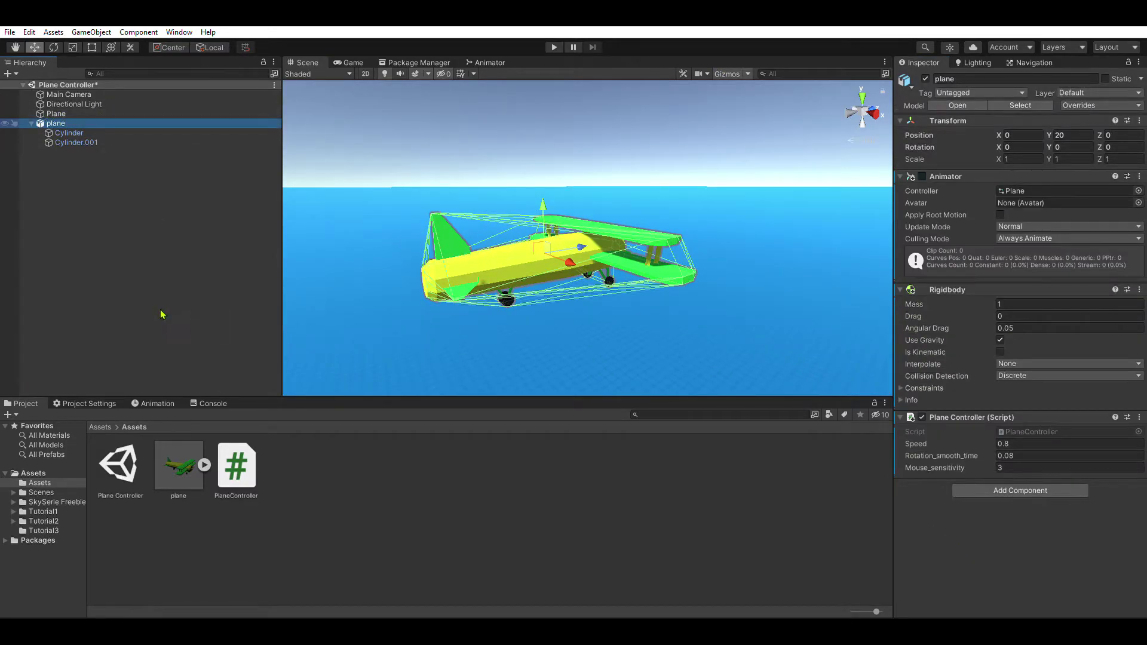
# Step: Create an empty TrailRenderer child of the plane at X 2.1, Z 1.15
pyautogui.hotkey('alt', 'shift', 'n')
pyautogui.write('TrailRenderer')
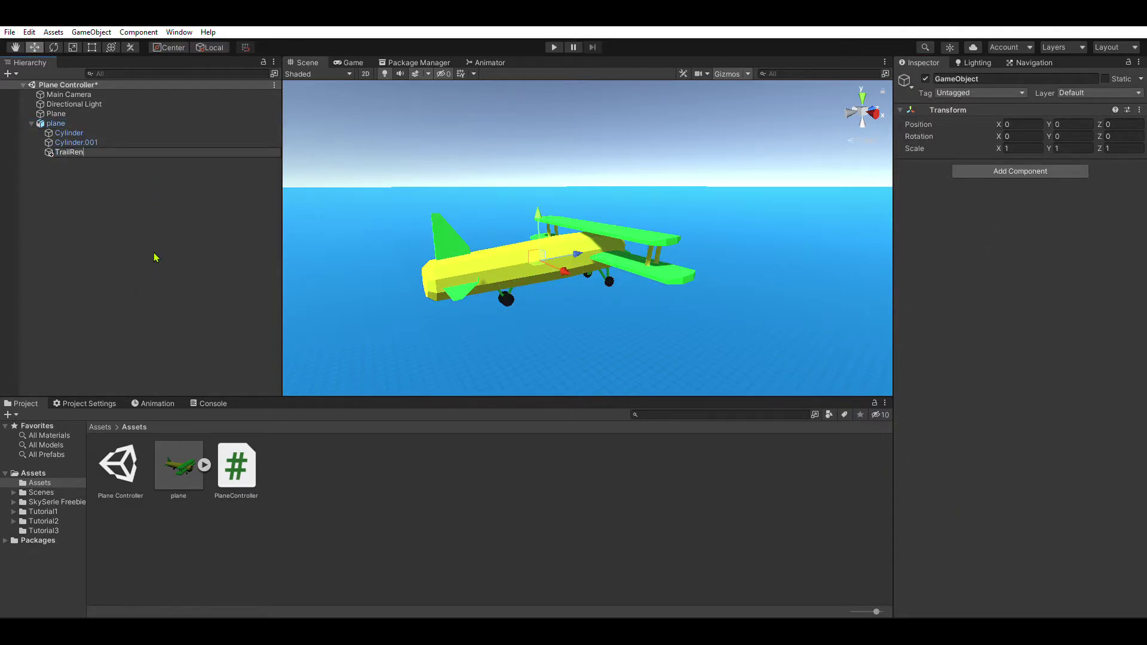
pyautogui.press('Return')
pyautogui.doubleClick(77, 152)
pyautogui.click(1022, 125)
pyautogui.write('2')
pyautogui.click(1121, 124)
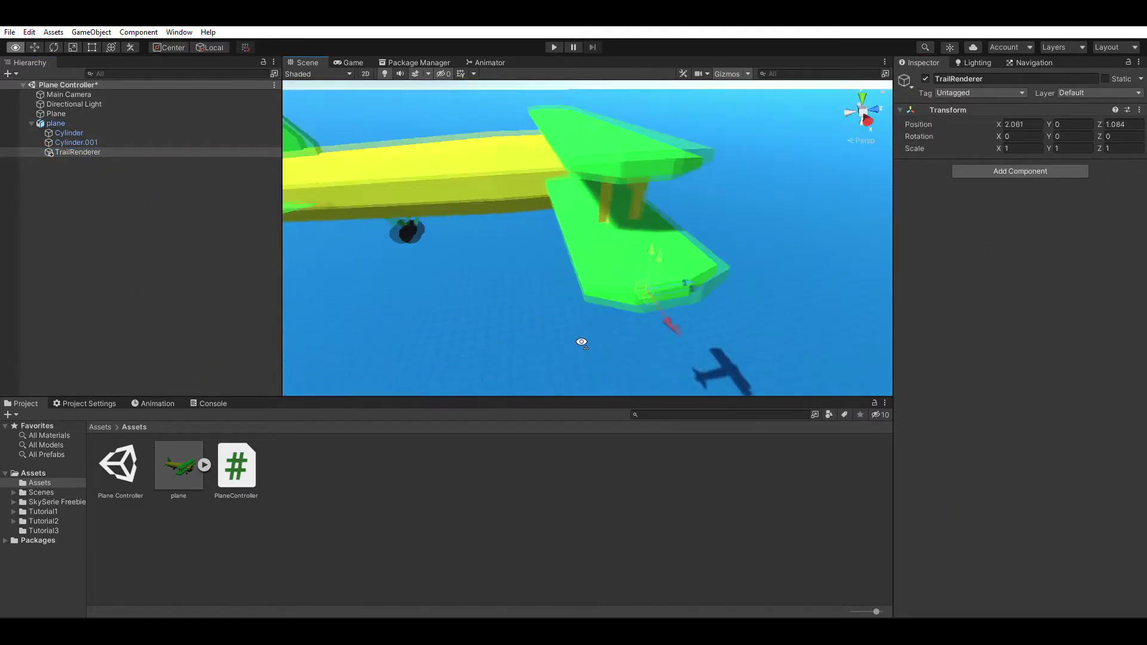
pyautogui.write('1.084')
pyautogui.press('BackSpace')
pyautogui.press('BackSpace')
pyautogui.press('BackSpace')
pyautogui.write('15')
pyautogui.click(1027, 123)
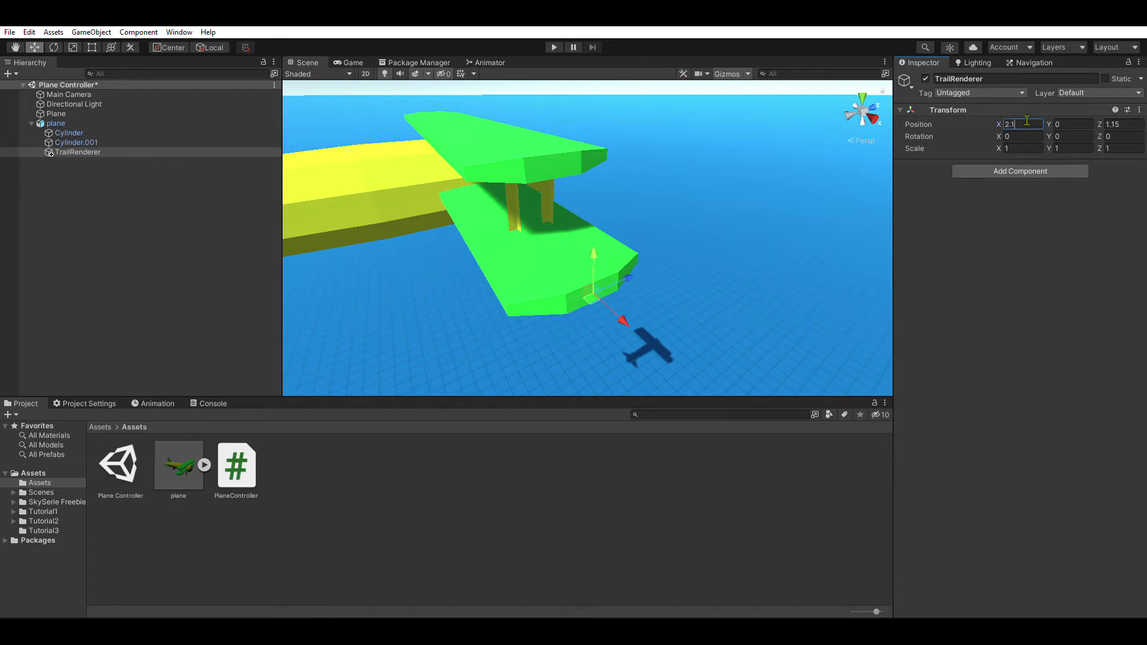
# Step: Duplicate it for the other wingtip and taper both trails' width curve to 0
pyautogui.hotkey('ctrl', 'd')
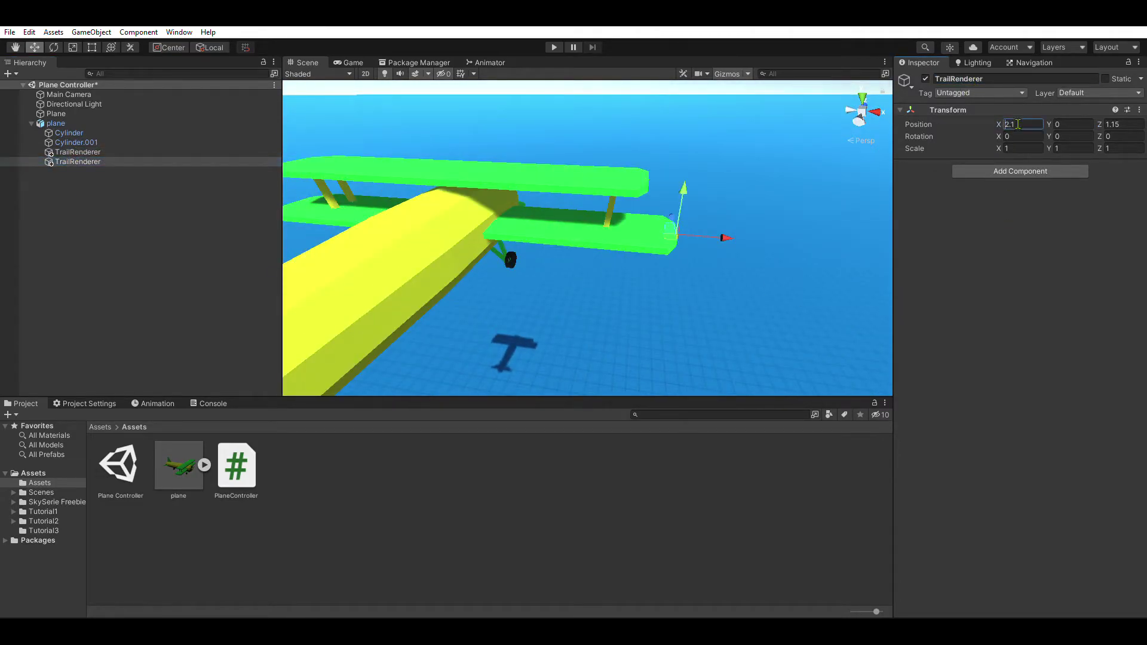
pyautogui.keyDown('ctrl'); pyautogui.click(78, 152); pyautogui.keyUp('ctrl')
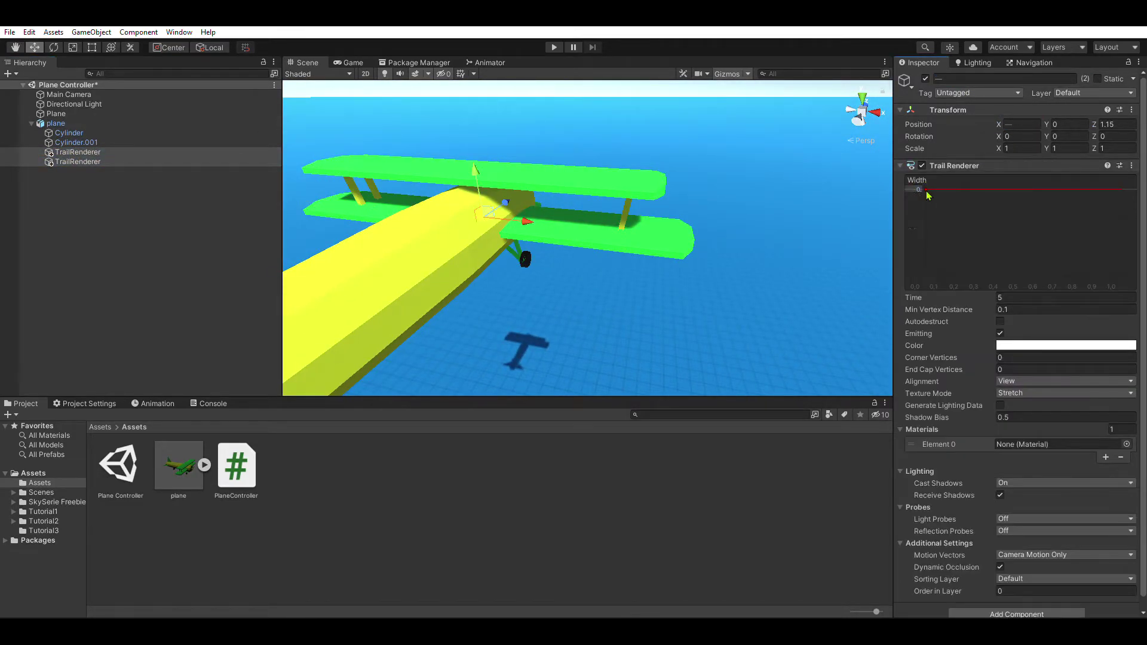
pyautogui.moveTo(1119, 189); pyautogui.dragTo(1123, 268)
pyautogui.scroll(-1, 1127, 426)
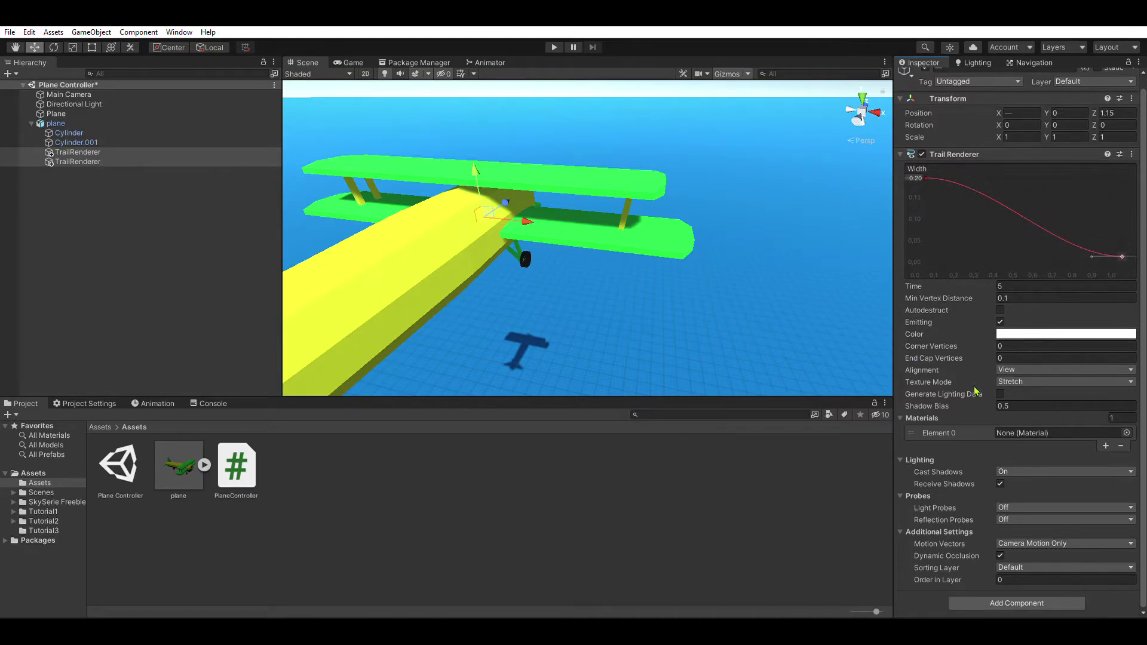
pyautogui.scroll(-3, 1068, 419)
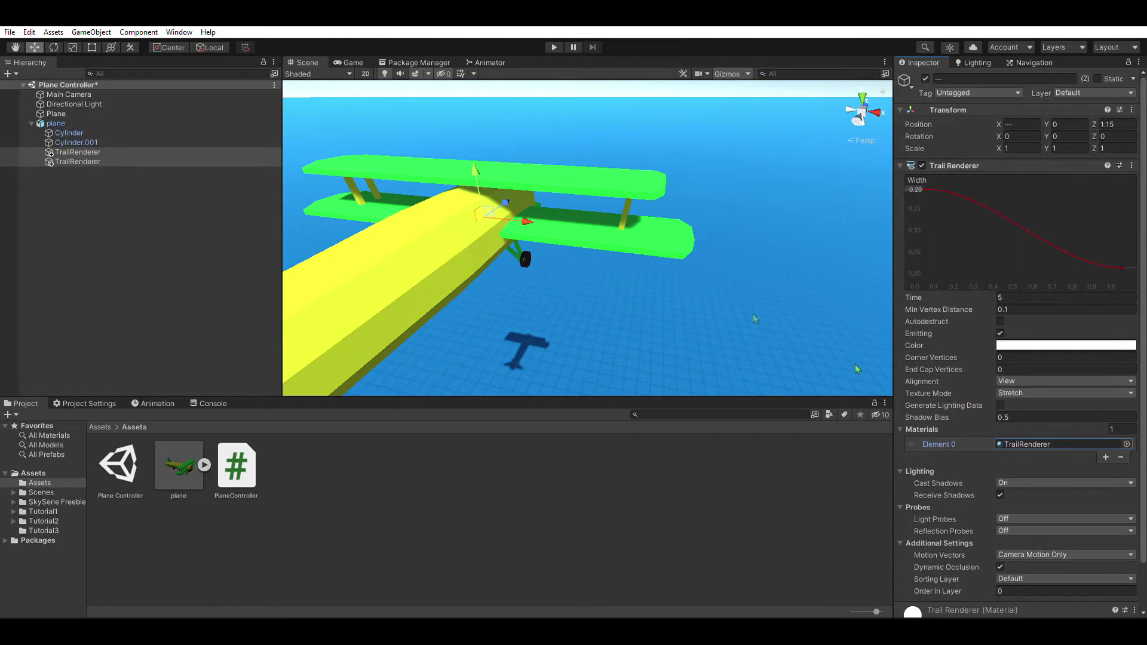
pyautogui.click(478, 180)
pyautogui.keyDown('alt'); pyautogui.moveTo(479, 179); pyautogui.dragTo(451, 195); pyautogui.keyUp('alt')
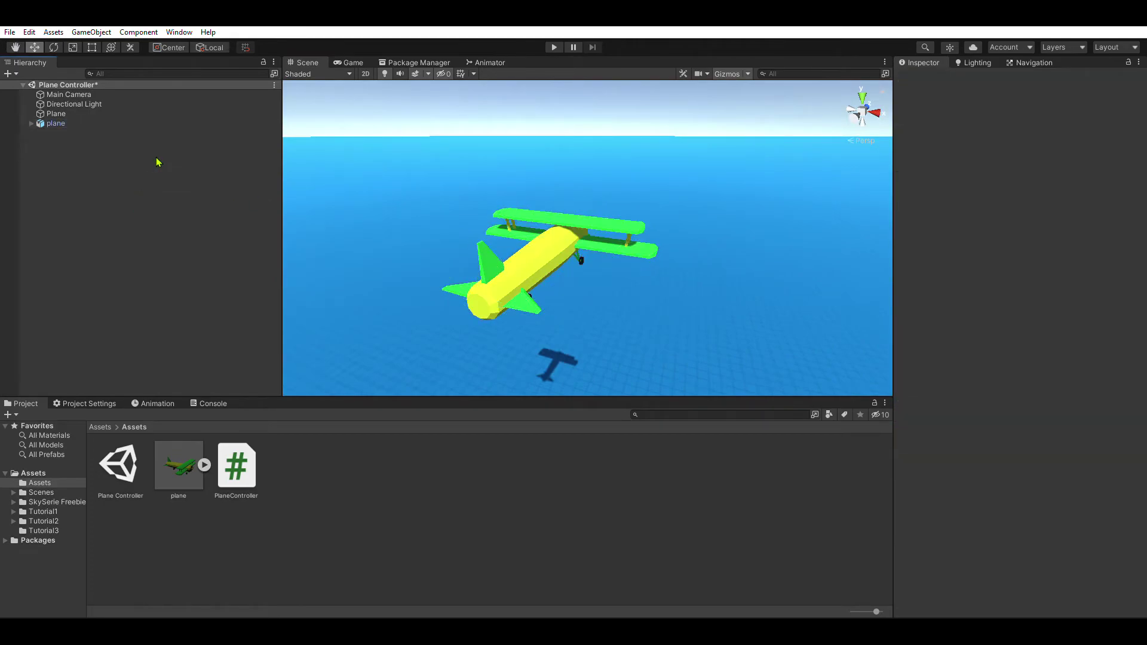
# Step: Parent Main Camera under the plane at position (-1, 2, -4.5) with X rotation 22
pyautogui.moveTo(69, 94); pyautogui.dragTo(55, 123)
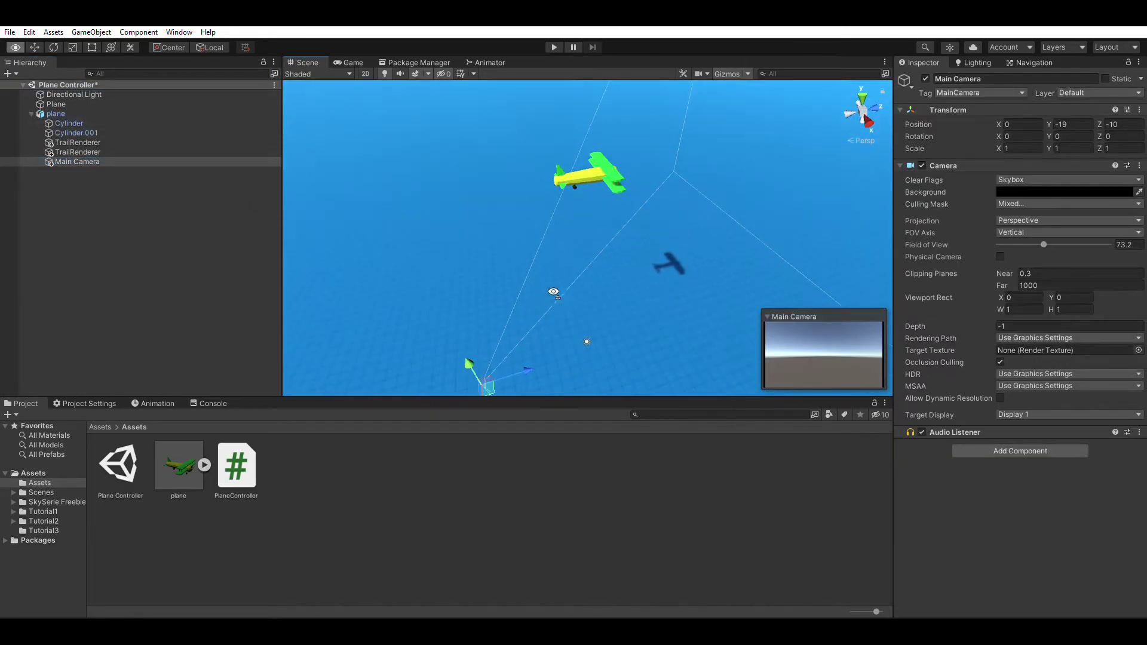
pyautogui.press('f')
pyautogui.click(1070, 124)
pyautogui.write('1.2')
pyautogui.click(1016, 124)
pyautogui.write('-1')
pyautogui.click(1123, 125)
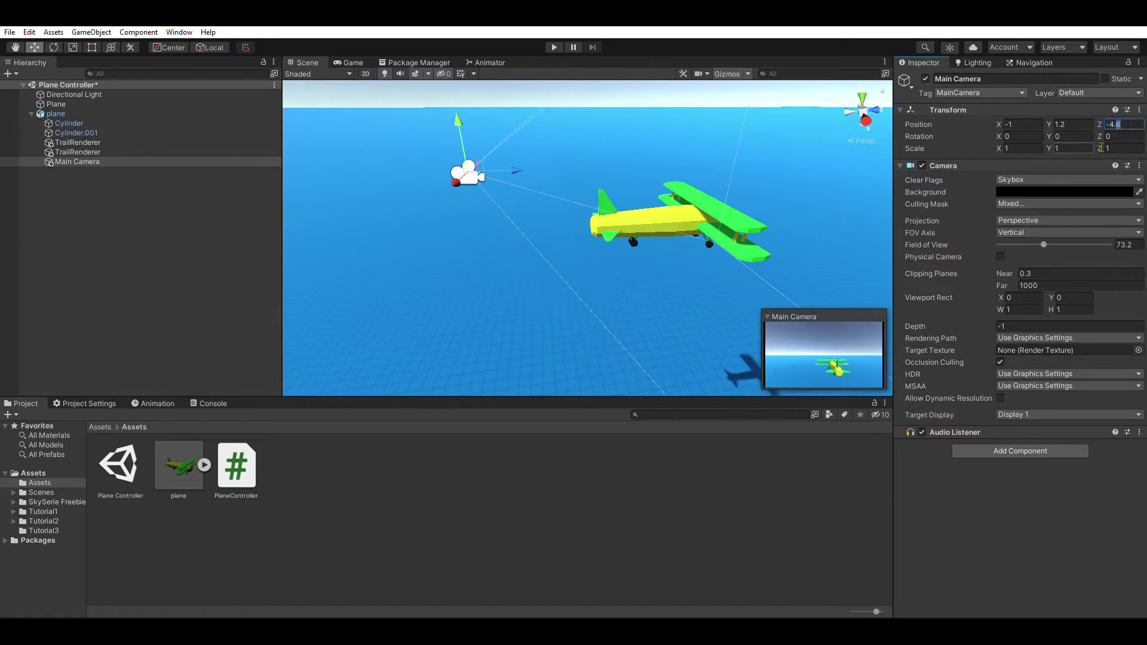
pyautogui.write('-4.5')
pyautogui.click(1022, 136)
pyautogui.write('22')
pyautogui.click(1091, 124)
pyautogui.write('2')
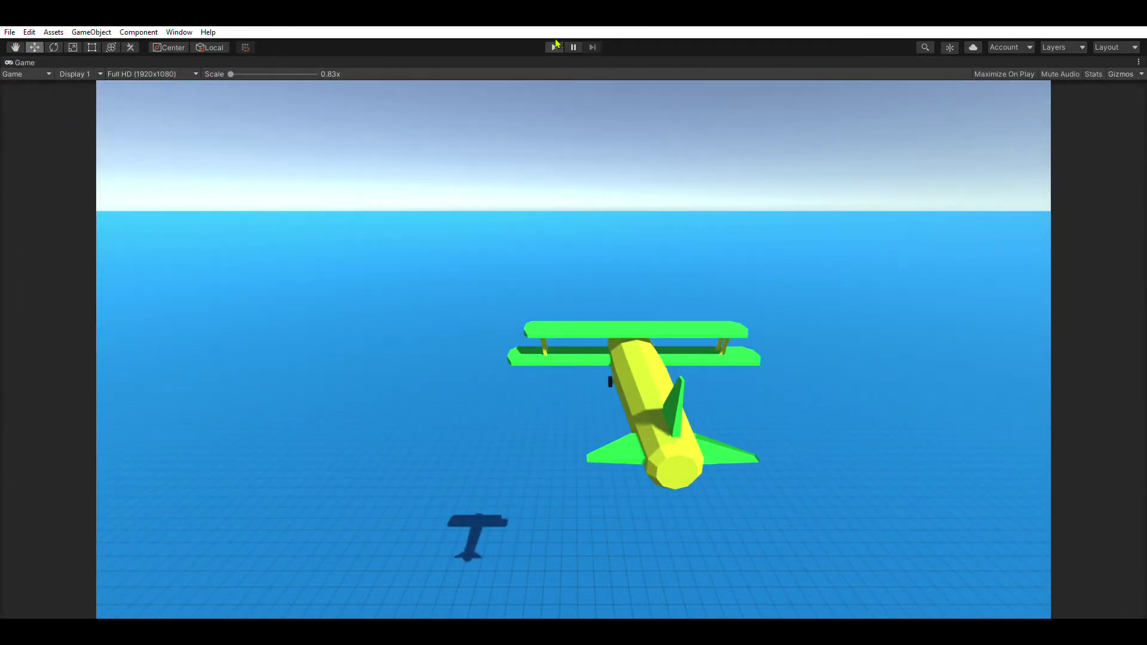
# Step: Enter Play mode to test-fly the biplane from the chase camera
pyautogui.click(555, 46)
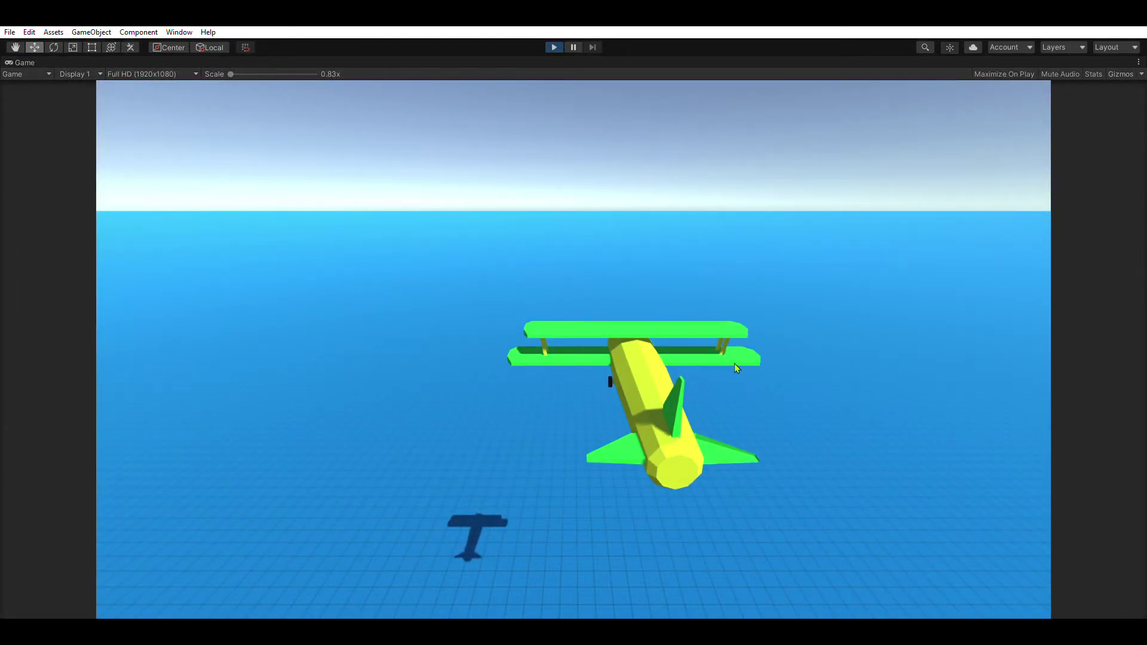